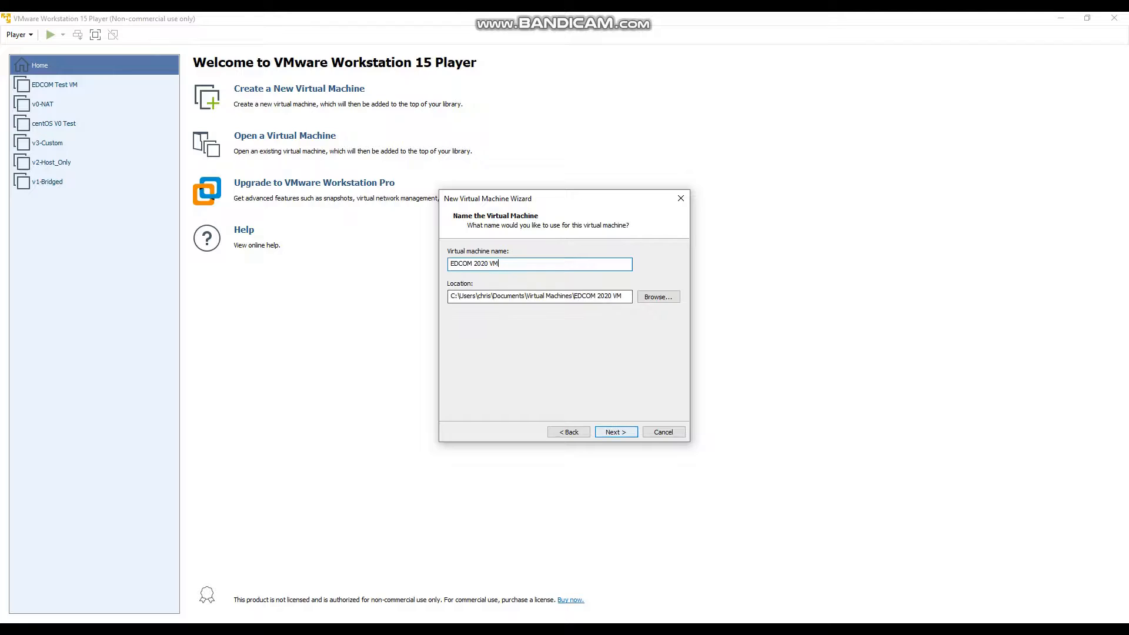
# - Create the EDCOM 2020 VM virtual machine with a 20 GB disk split into multiple files and the default hardware
pyautogui.press('Return')
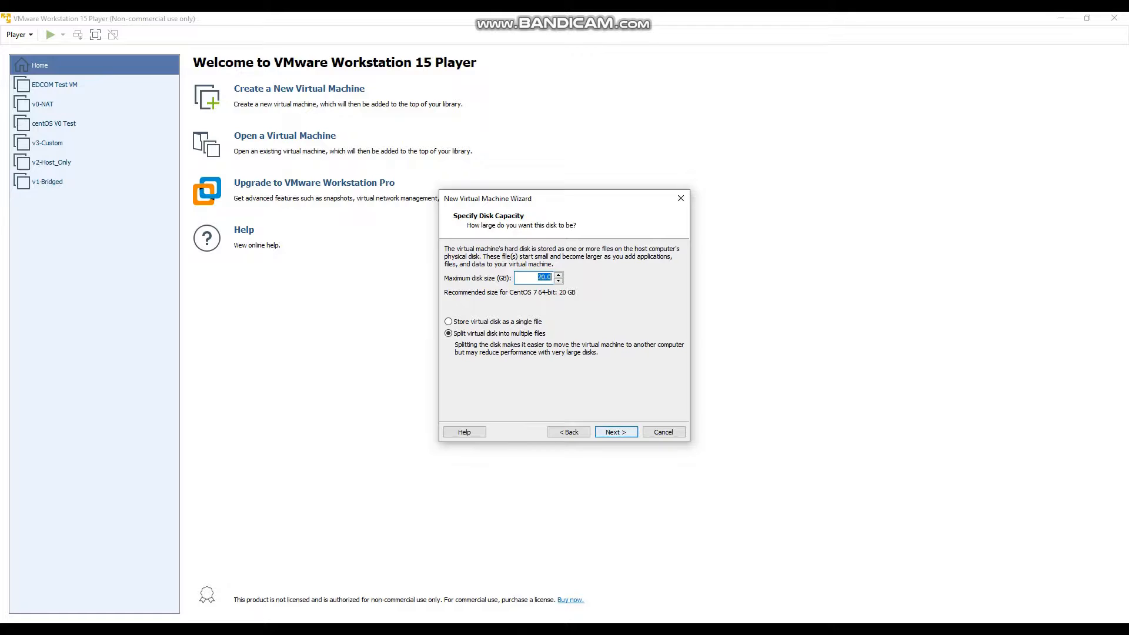
pyautogui.press('Return')
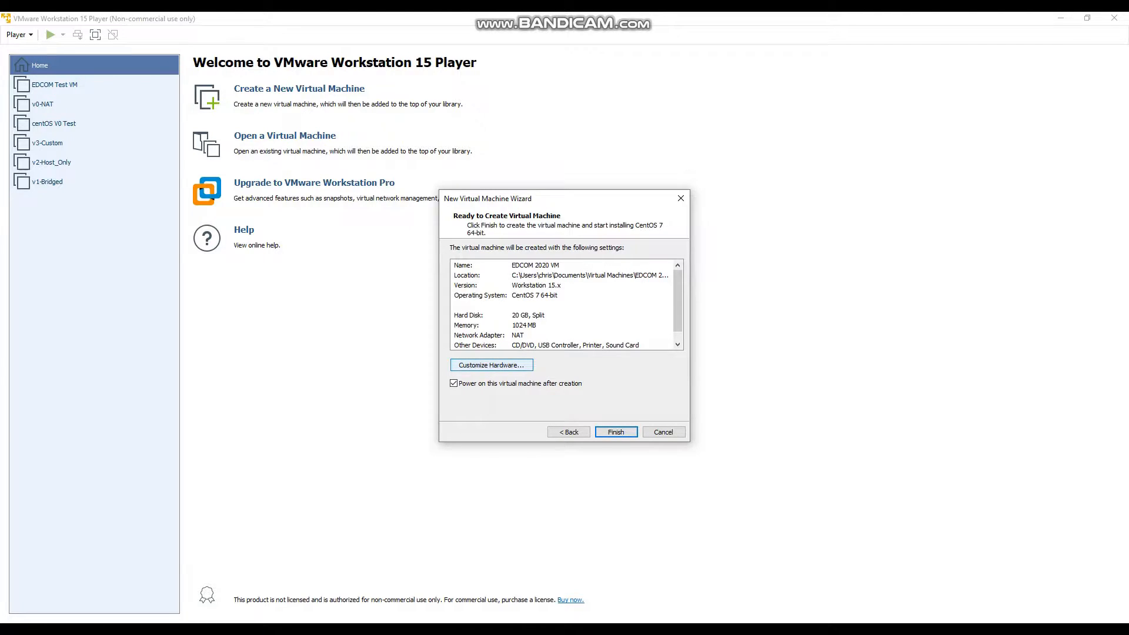
pyautogui.click(492, 365)
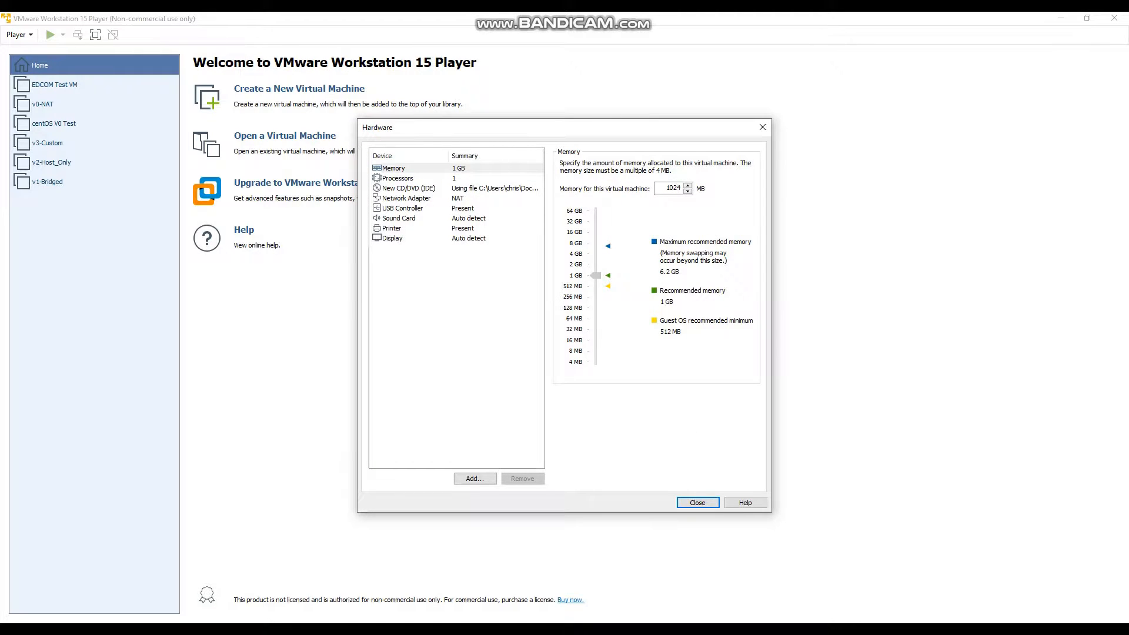
pyautogui.click(697, 502)
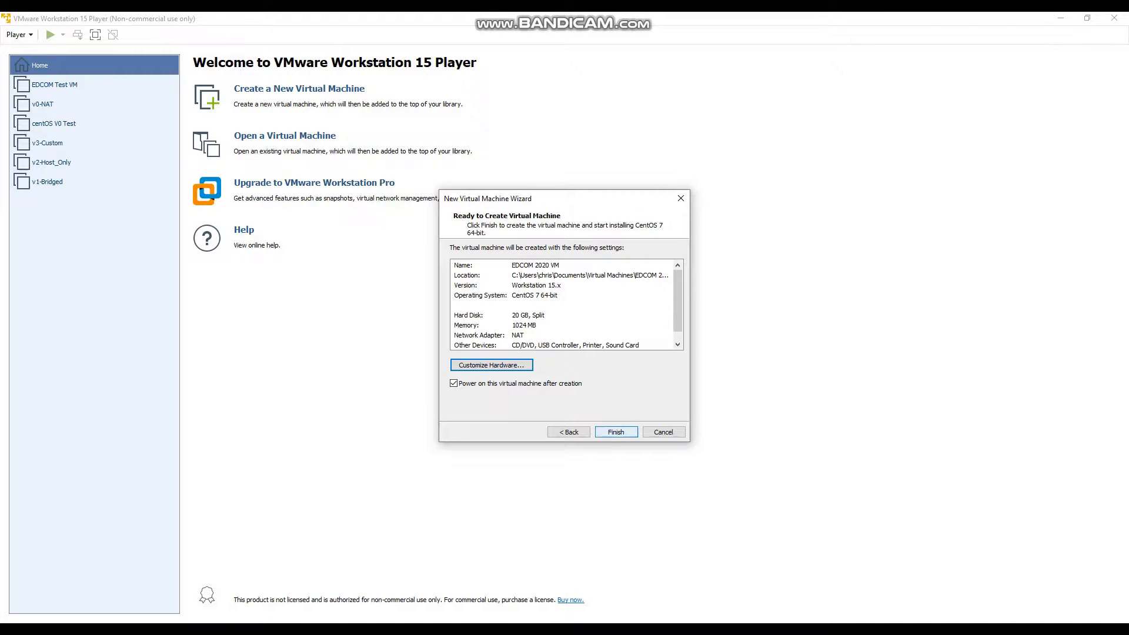
pyautogui.click(616, 432)
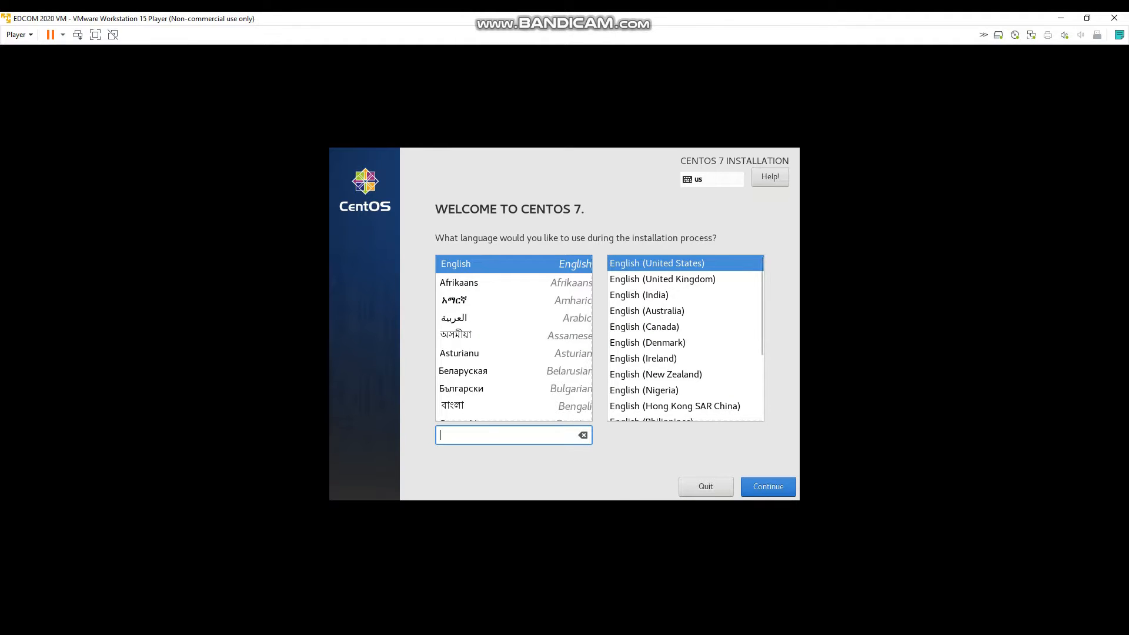
# - Choose English (United Kingdom) as the installation language and accept the default date and time and installation source settings
pyautogui.click(663, 280)
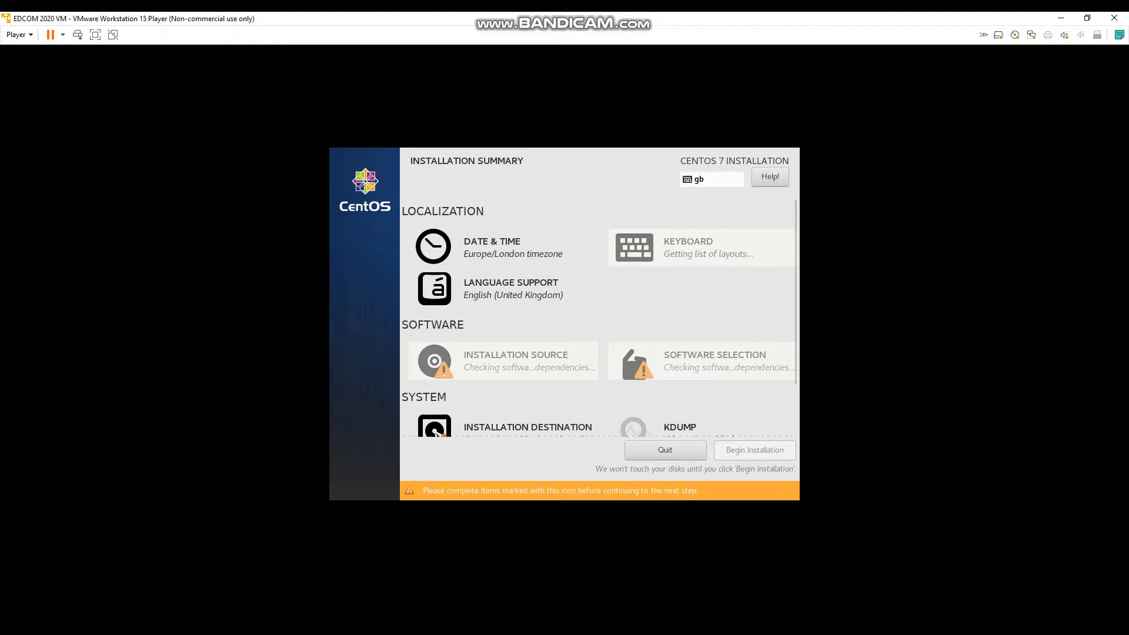
pyautogui.click(503, 247)
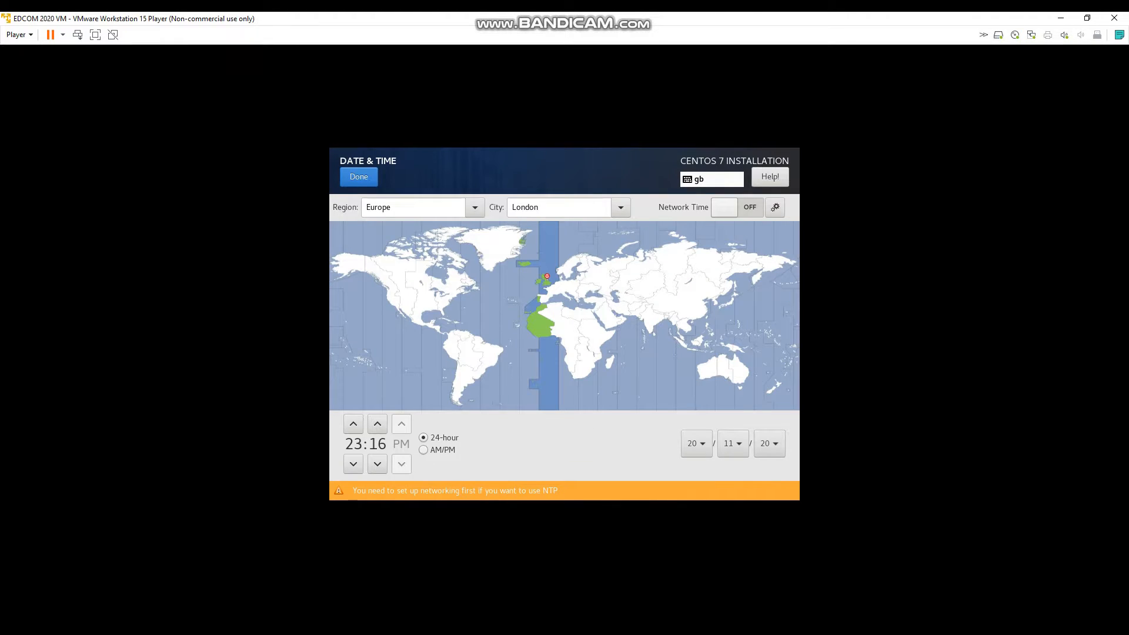
pyautogui.click(359, 176)
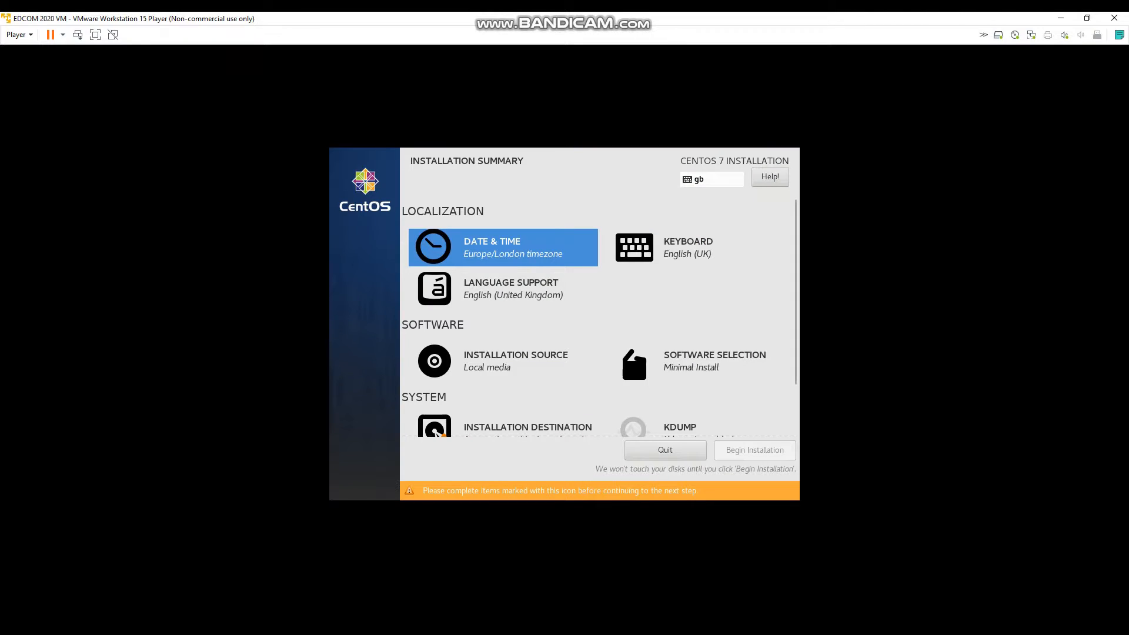
pyautogui.click(503, 361)
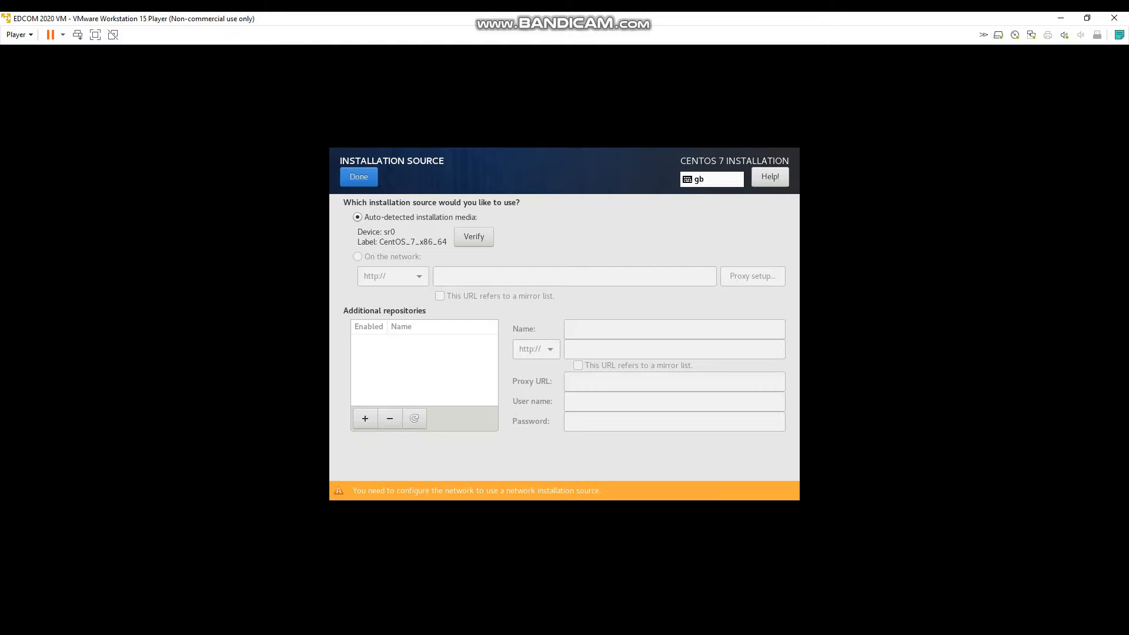
pyautogui.click(359, 177)
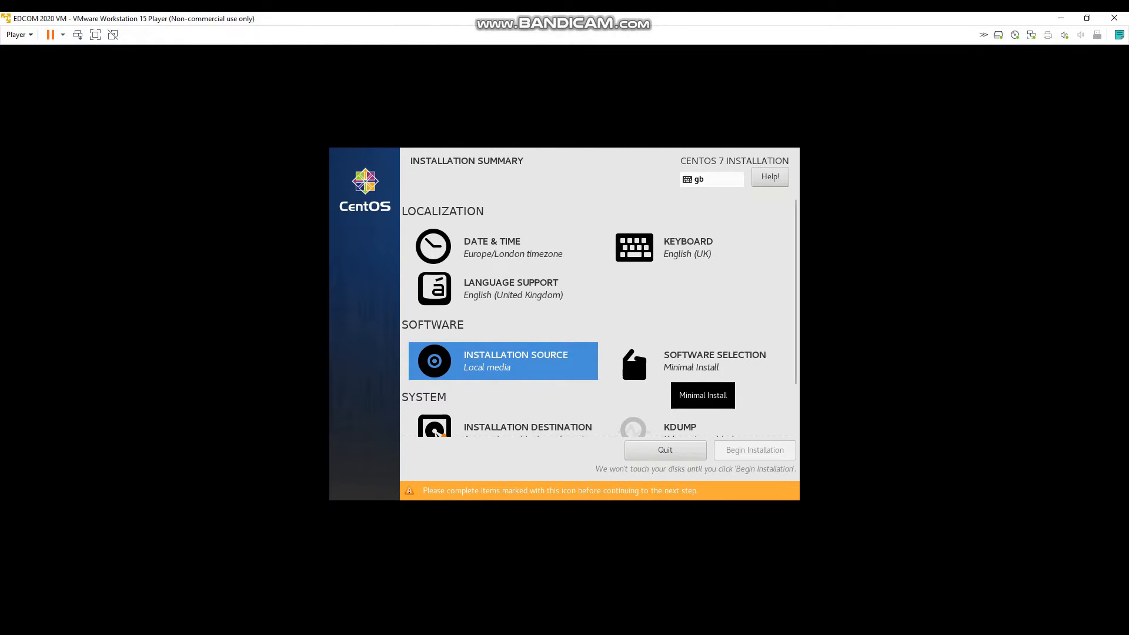
# - In the software selection, add Compatibility Libraries and Development Tools to the Minimal Install environment
pyautogui.click(694, 367)
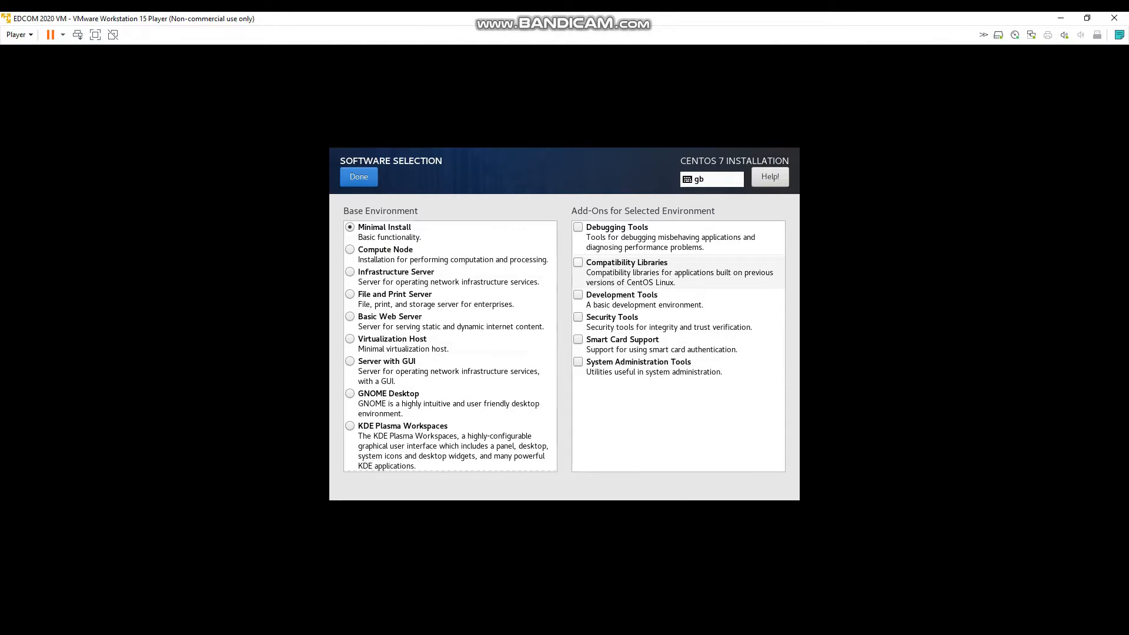
pyautogui.click(578, 263)
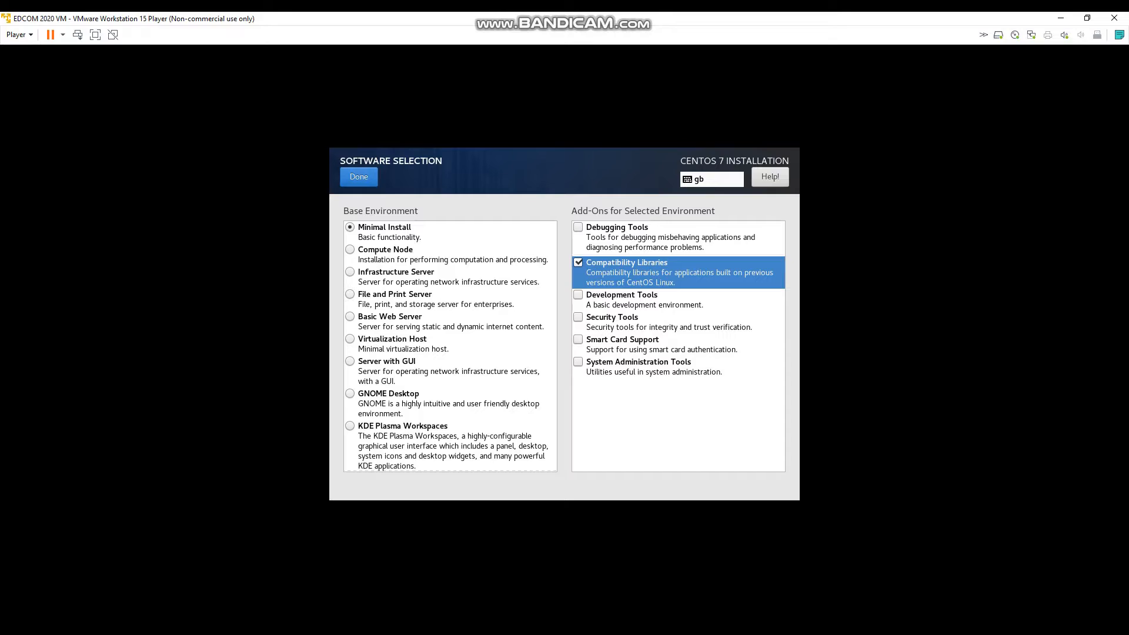
pyautogui.click(579, 296)
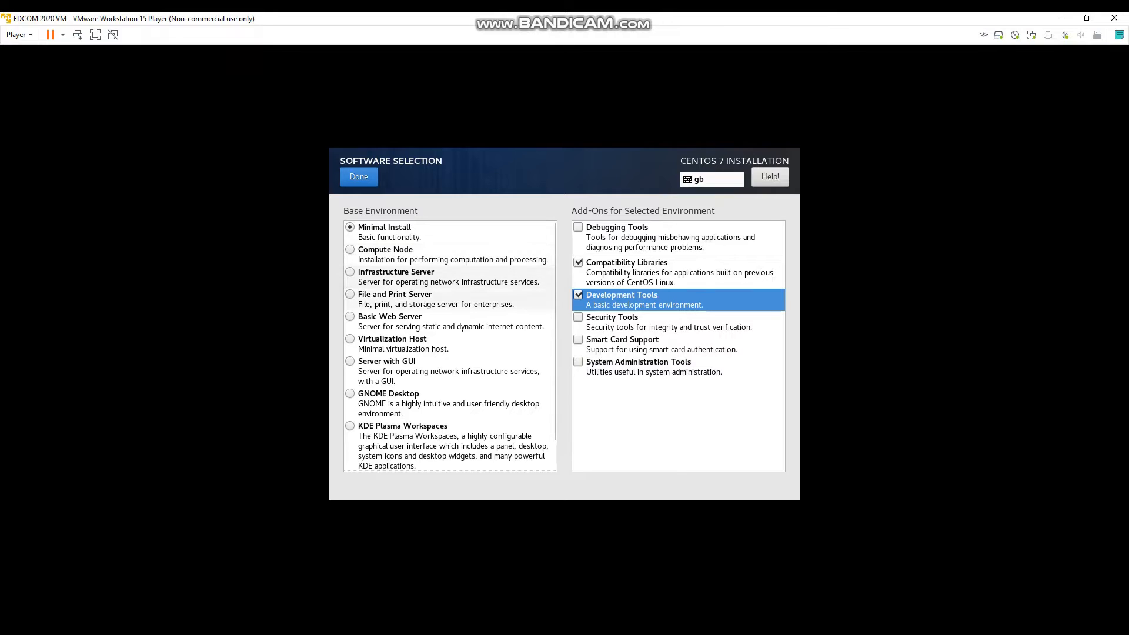
# - Switch the base environment to Compute Node and add Hardware Monitoring Utilities and Network File System Client
pyautogui.click(350, 250)
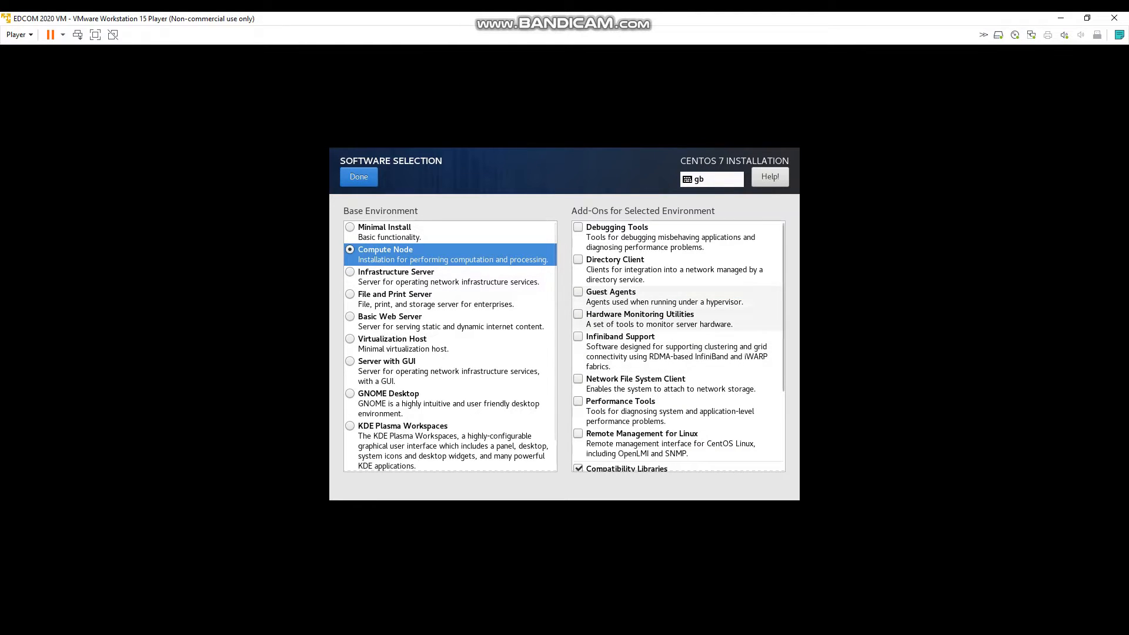
pyautogui.click(579, 314)
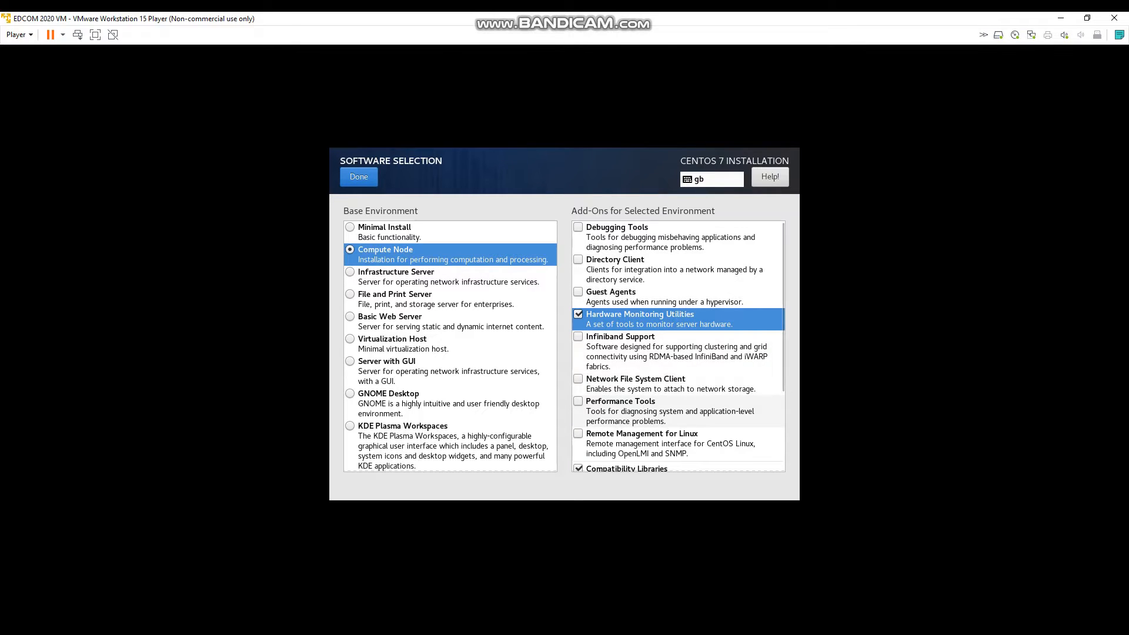
pyautogui.click(578, 379)
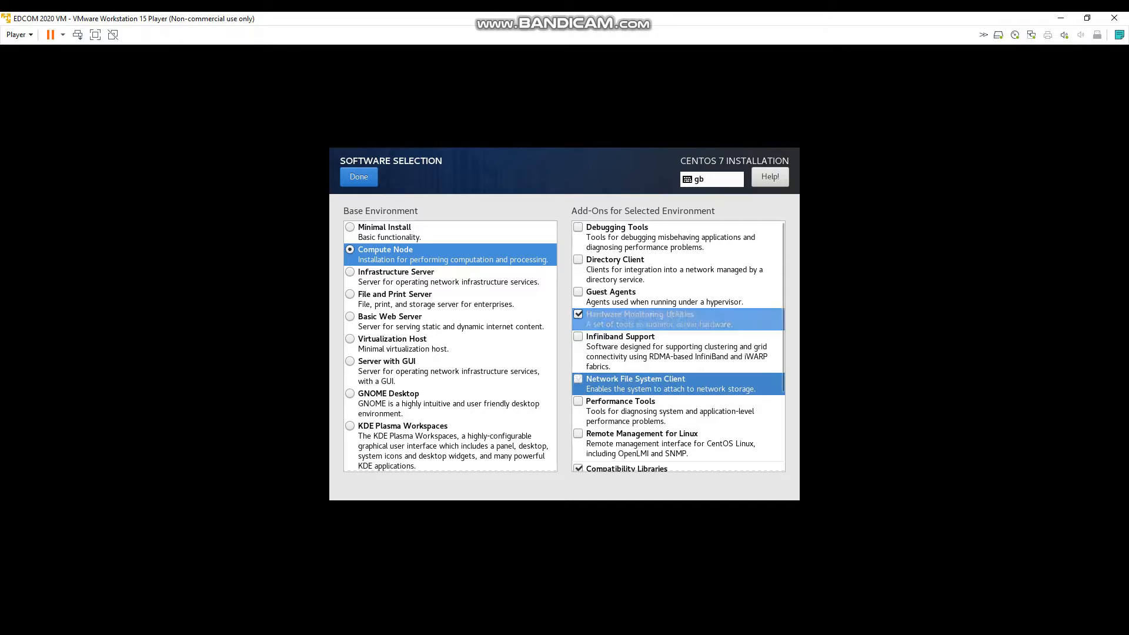
pyautogui.scroll(-2, 678, 347)
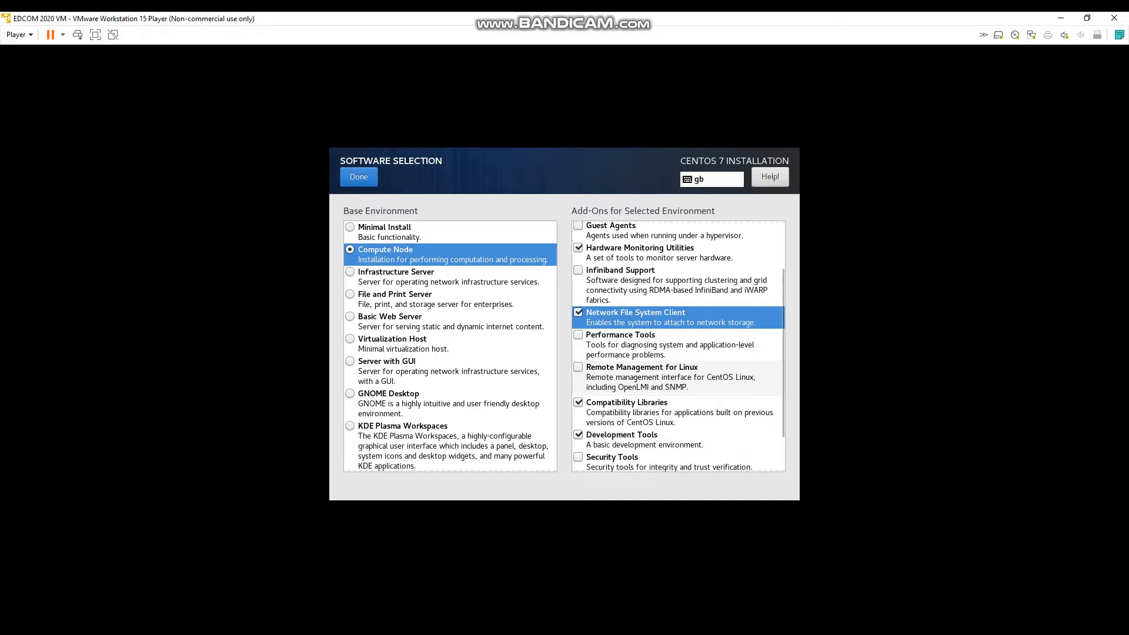
pyautogui.scroll(-2, 678, 347)
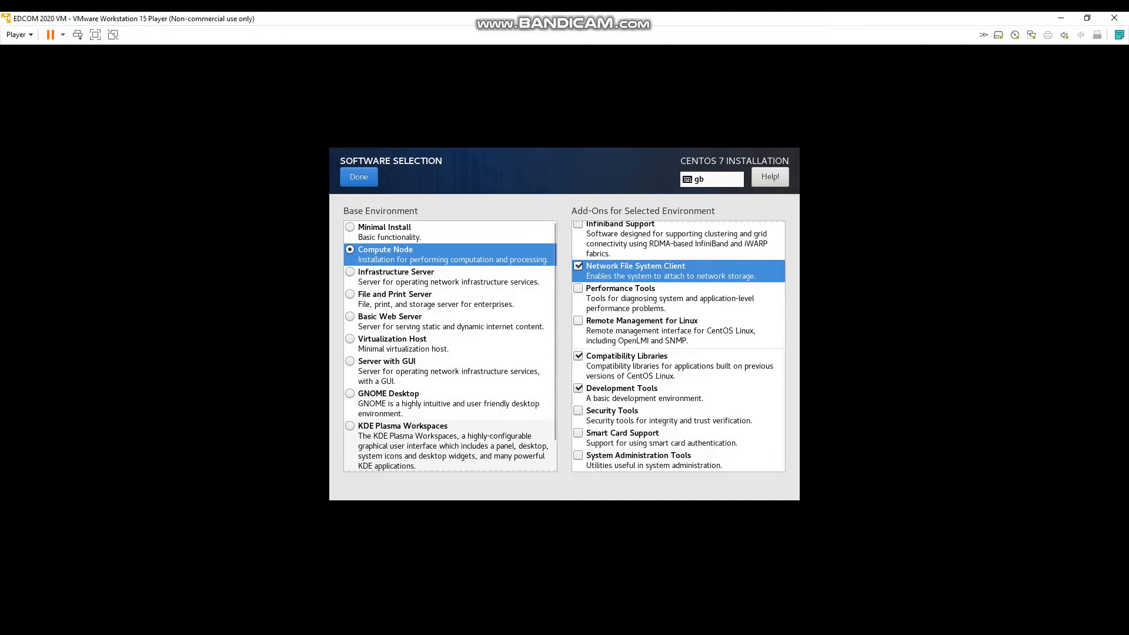
# - Switch the base environment to Development and Creative Workstation and add DNS Name Server and File and Storage Server
pyautogui.scroll(-1, 450, 453)
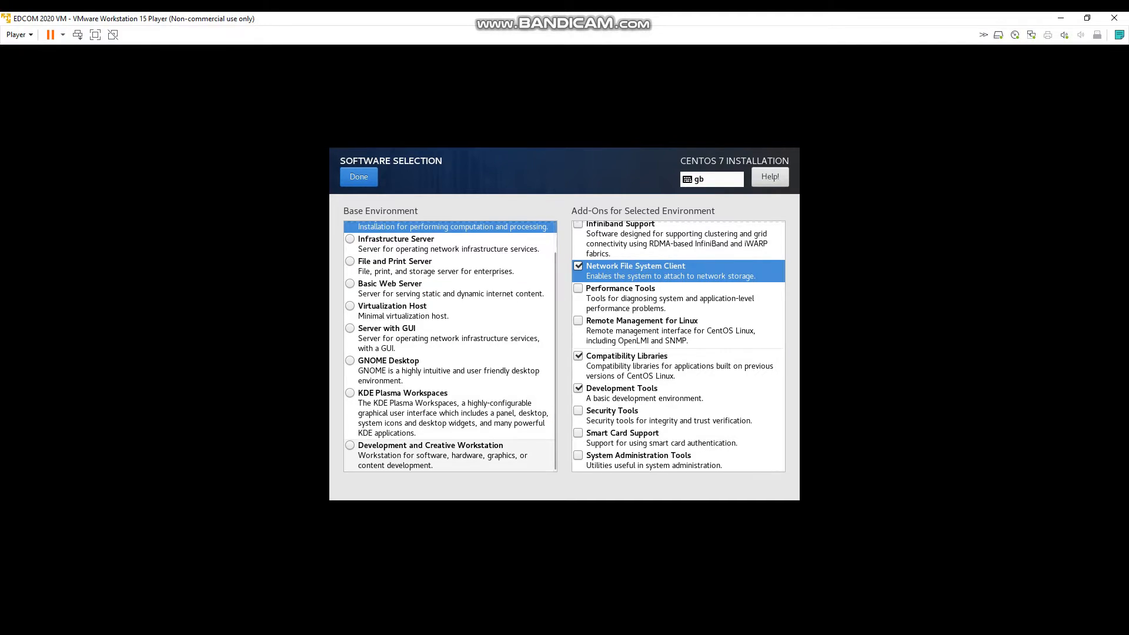
pyautogui.click(450, 452)
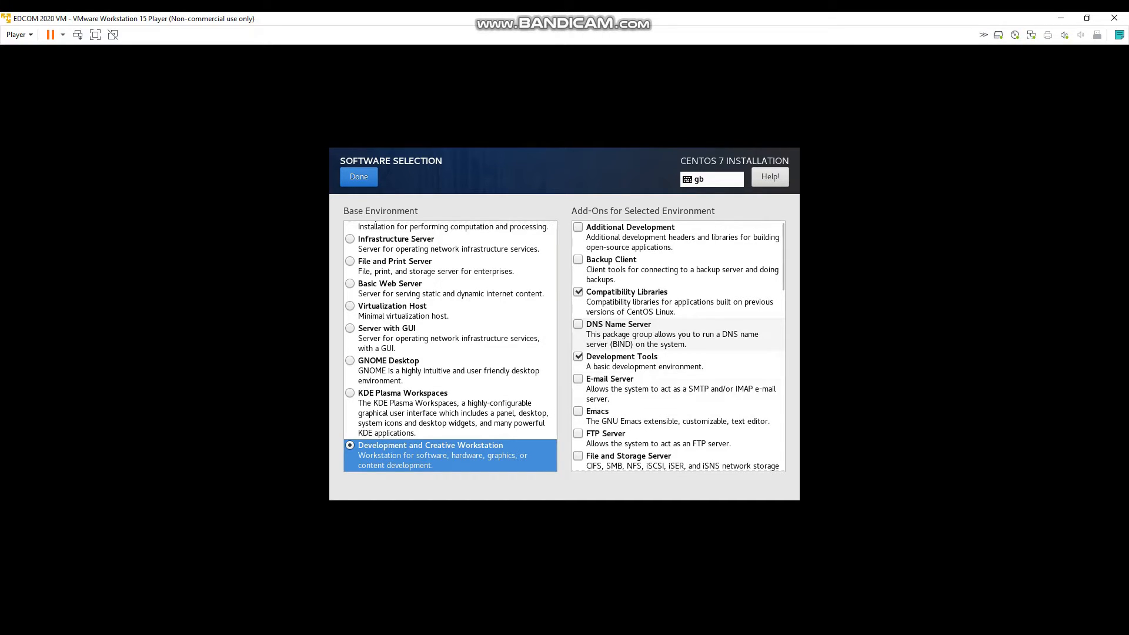
pyautogui.click(578, 324)
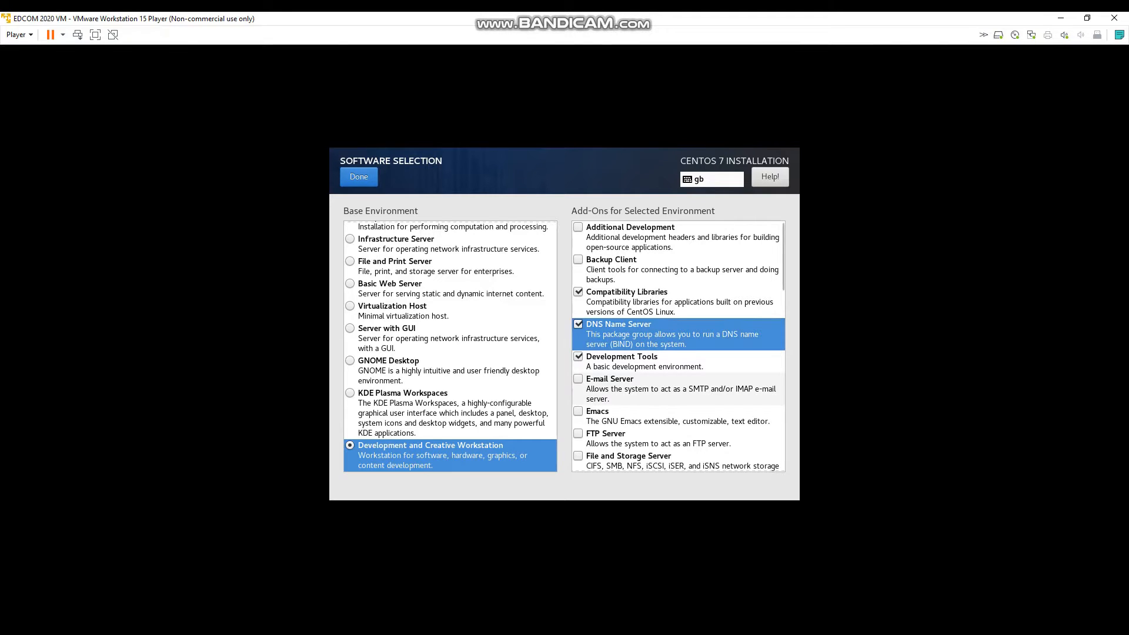
pyautogui.scroll(-1, 677, 371)
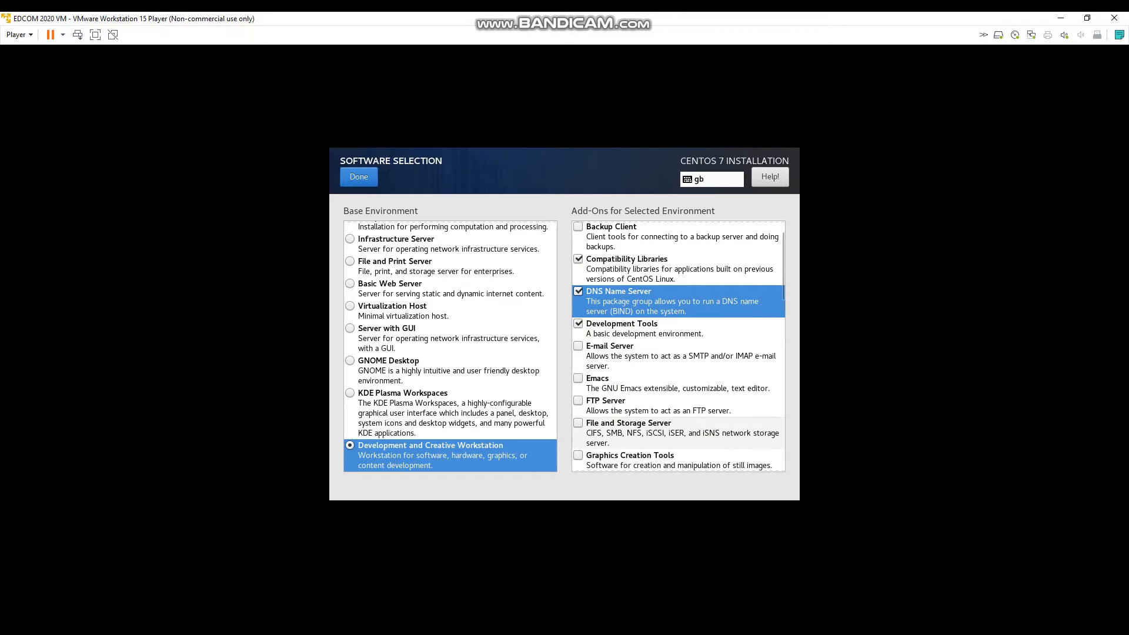
pyautogui.click(579, 424)
# - Add Office Suite and Productivity to the add-ons for the Development and Creative Workstation environment
pyautogui.scroll(-3, 578, 423)
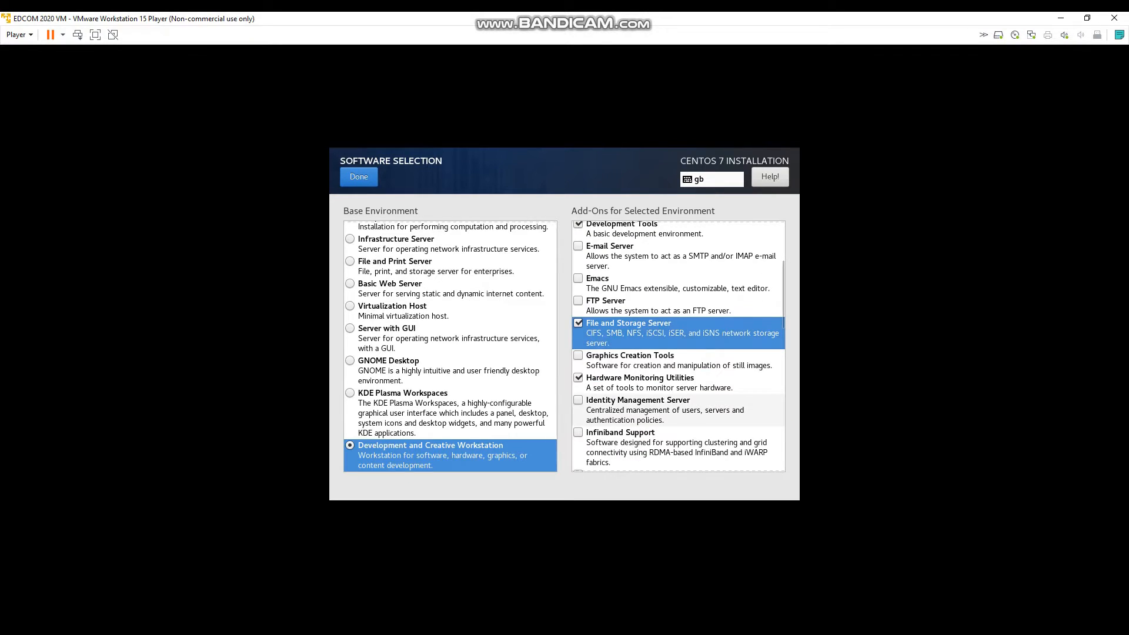
pyautogui.scroll(-5, 676, 410)
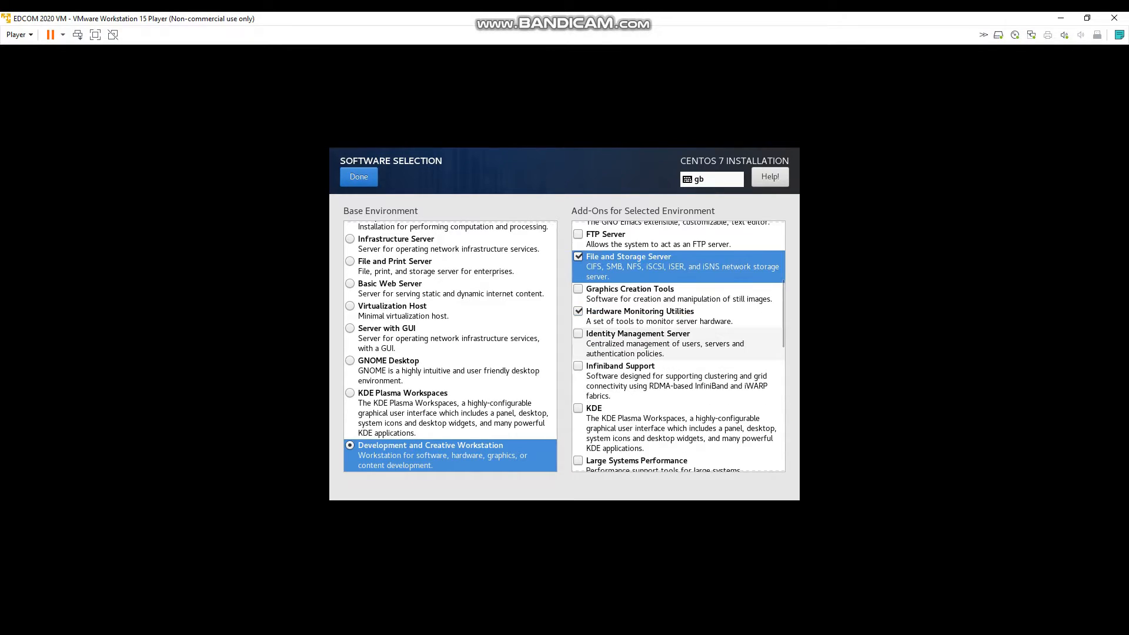
pyautogui.scroll(-3, 678, 347)
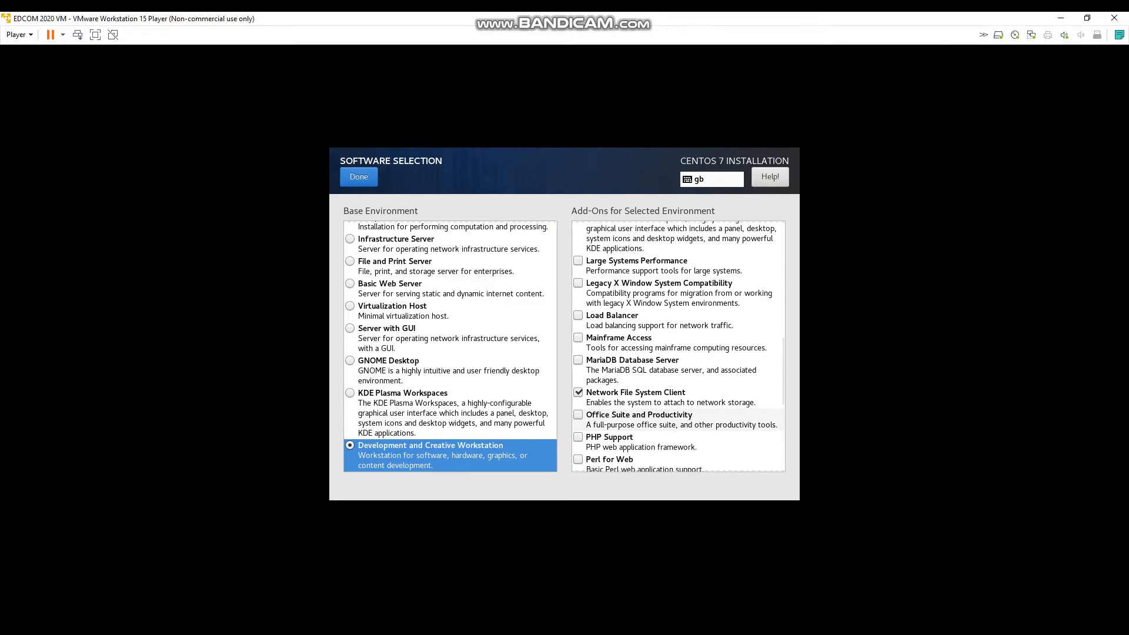
pyautogui.scroll(-1, 678, 347)
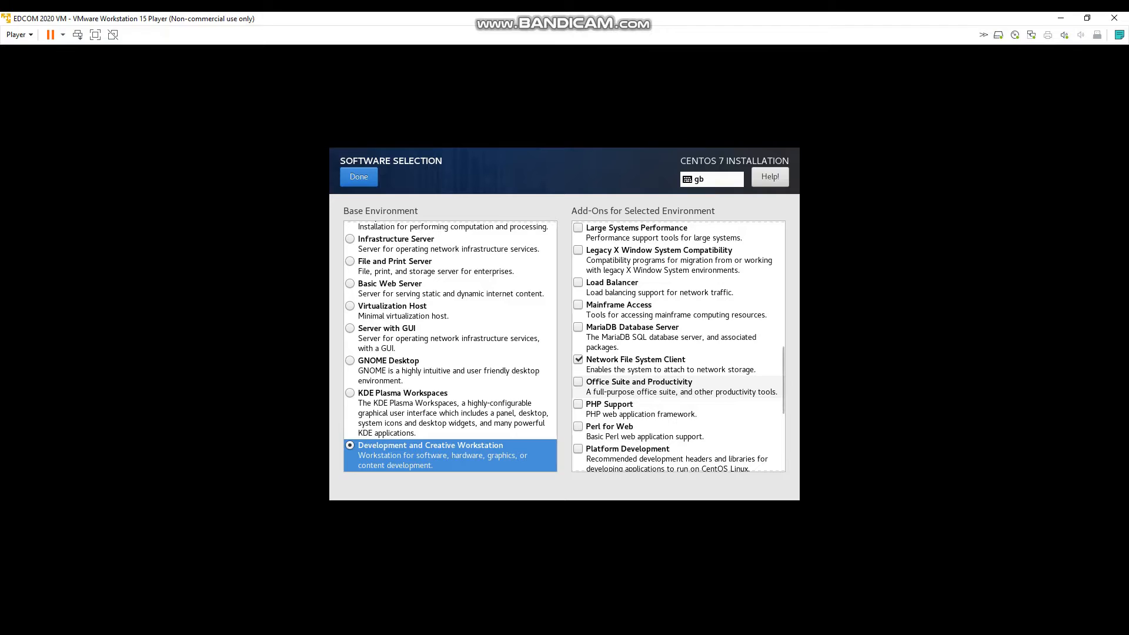
pyautogui.click(579, 382)
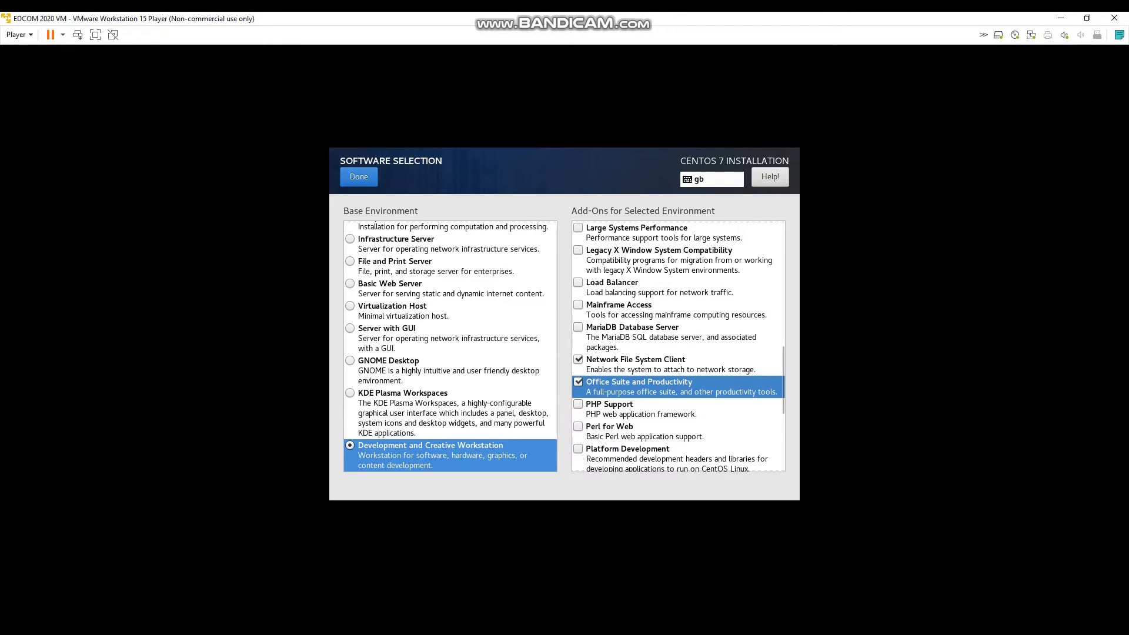
# - Add Virtualization Hypervisor and Platform Development to the environment's add-ons and accept the software selection
pyautogui.scroll(-1, 678, 347)
pyautogui.scroll(-2, 678, 347)
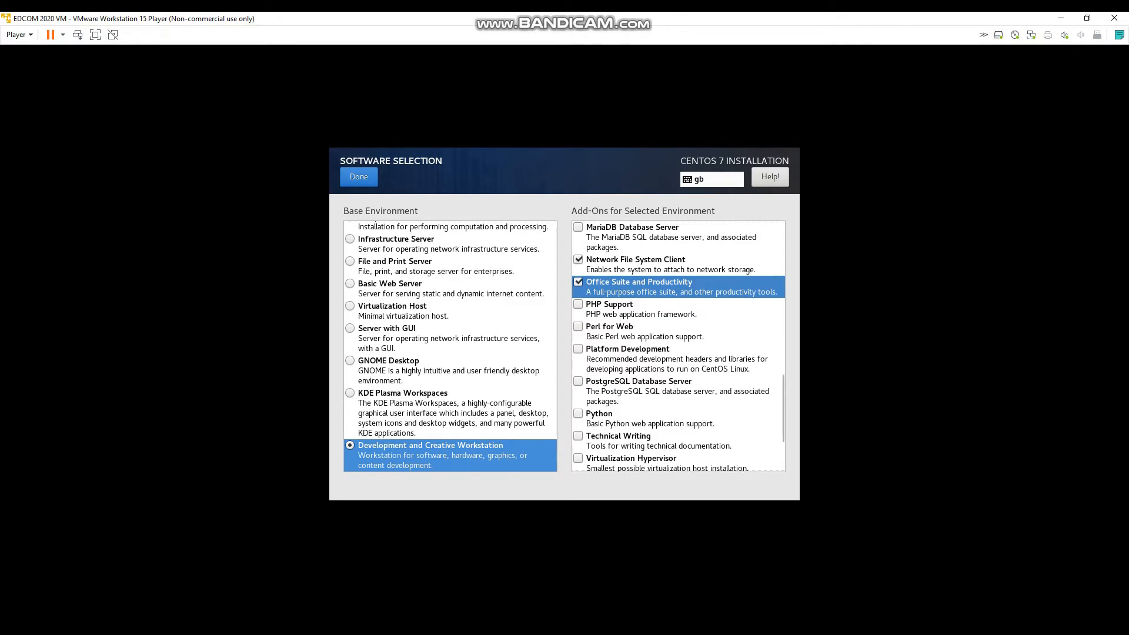
pyautogui.scroll(-3, 678, 347)
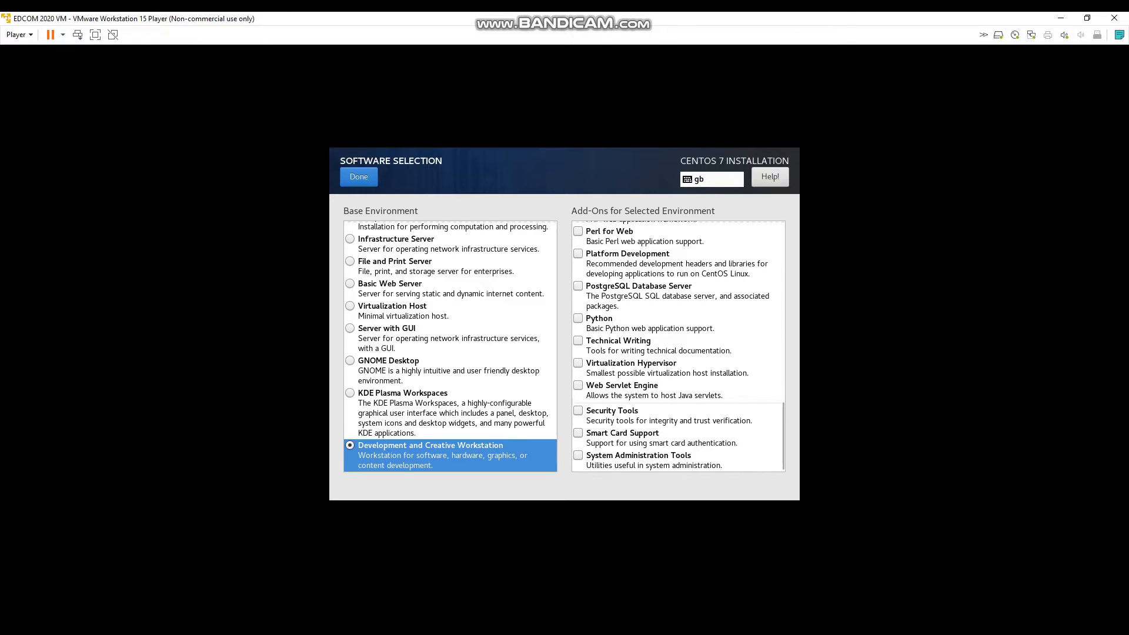
pyautogui.click(578, 363)
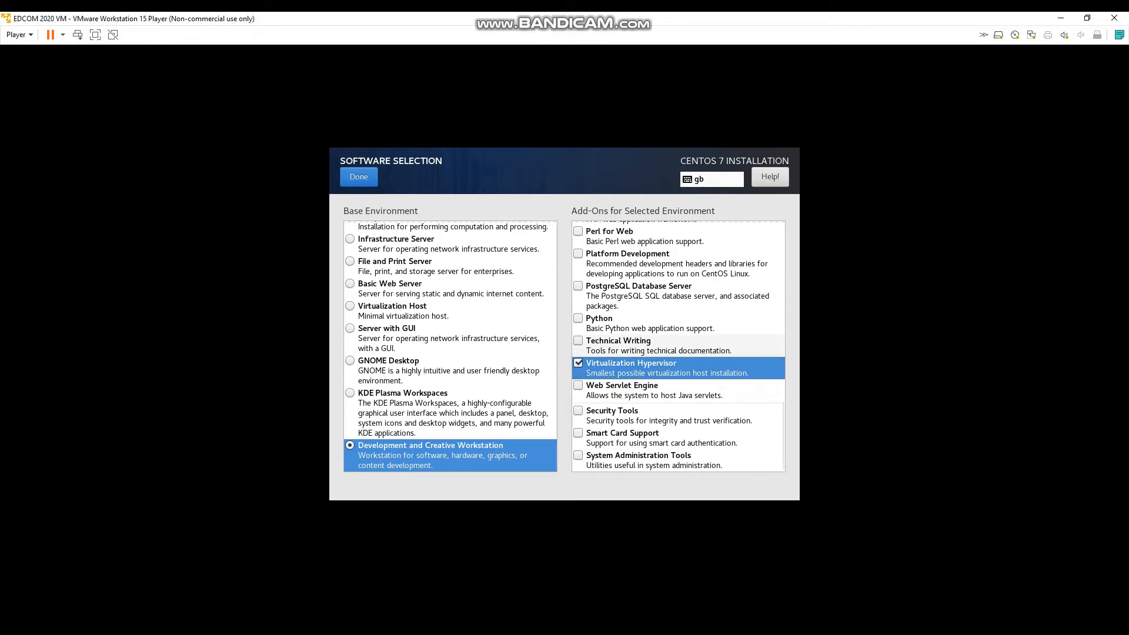
pyautogui.click(578, 253)
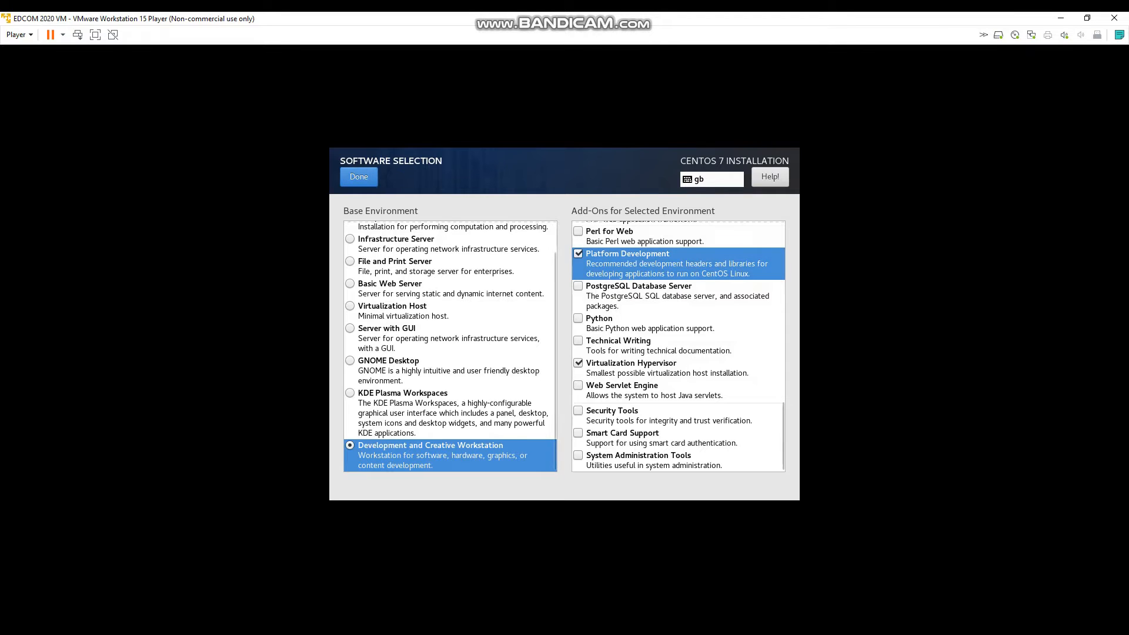
pyautogui.click(359, 176)
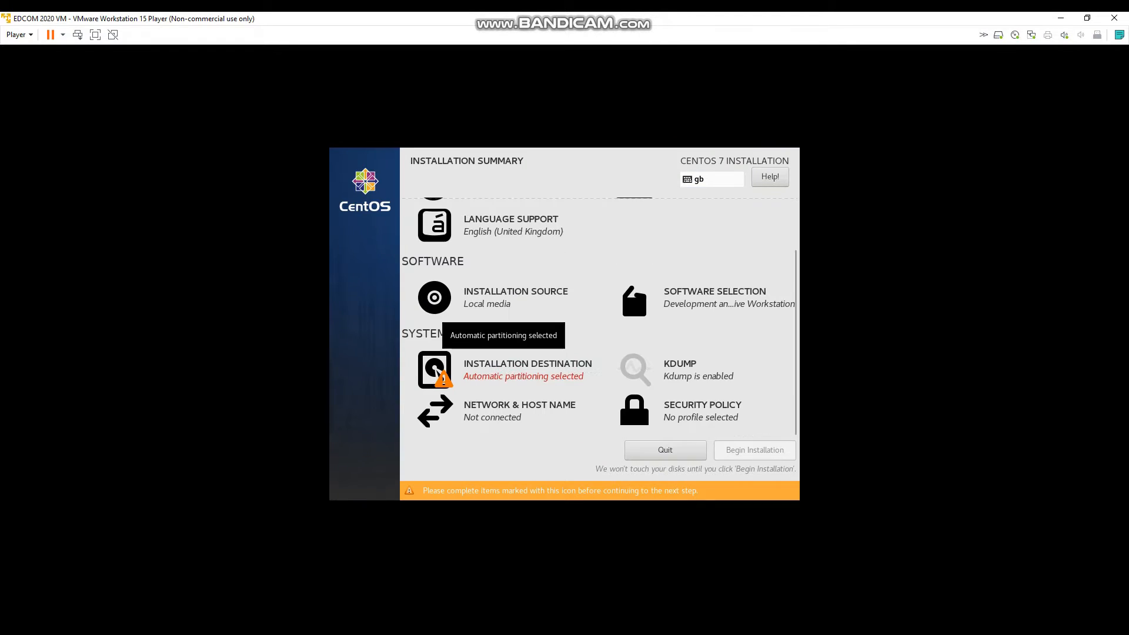
# - Select the 20 GiB VMware virtual disk as the installation destination and proceed to manual partitioning
pyautogui.click(504, 370)
pyautogui.click(405, 294)
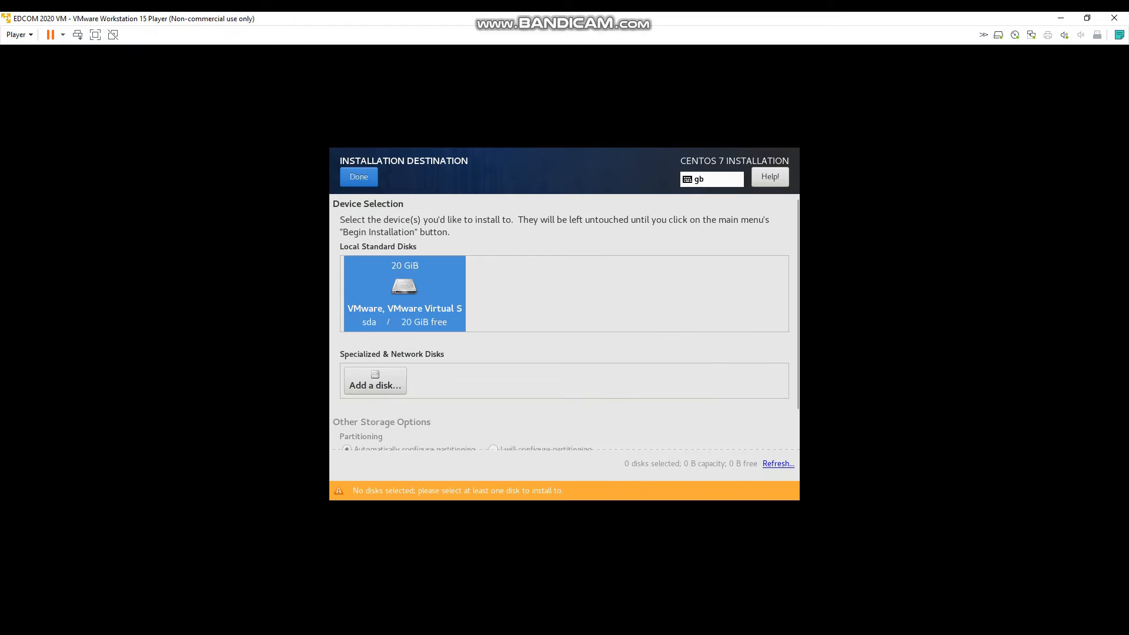
pyautogui.click(405, 294)
pyautogui.click(494, 450)
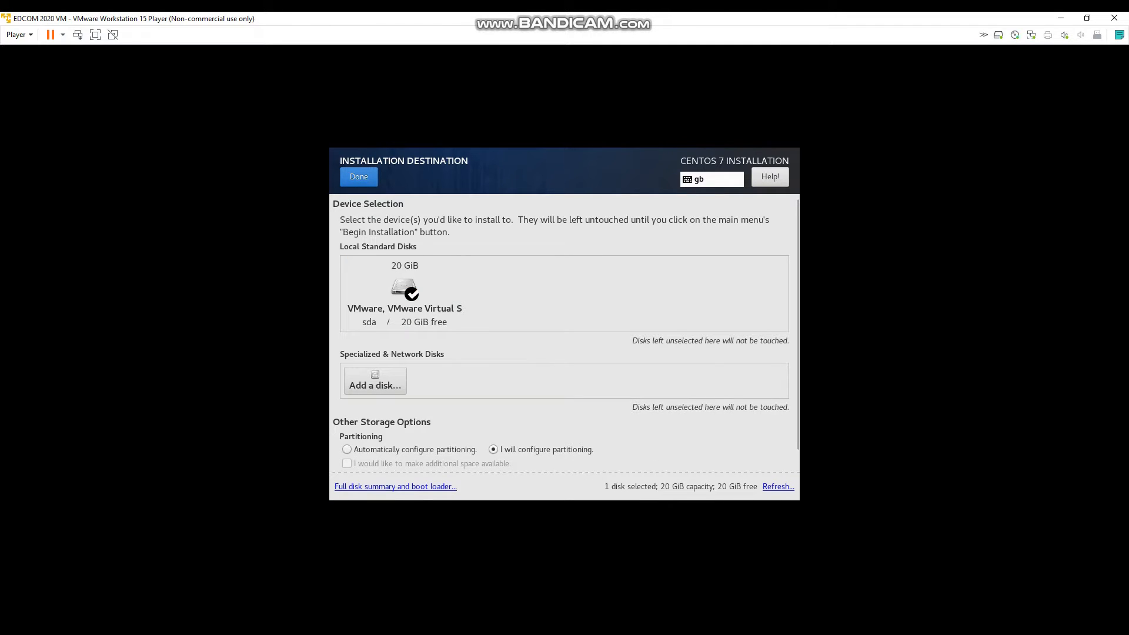
pyautogui.click(359, 177)
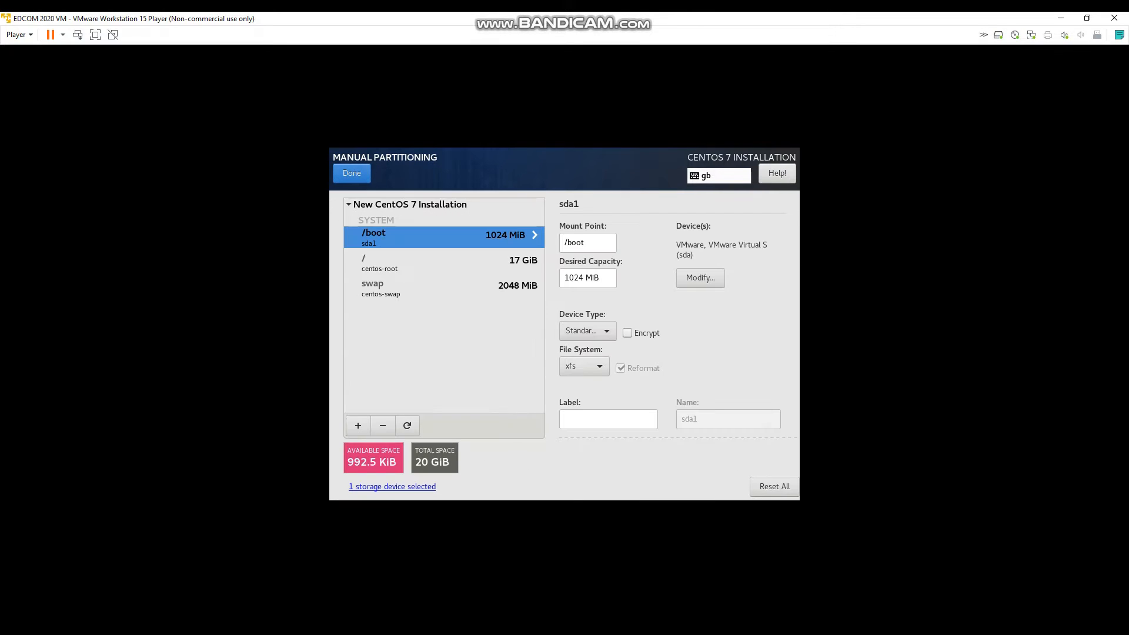
# - Clear the desired capacity of the root (/) partition and accept the summary of partitioning changes
pyautogui.click(406, 205)
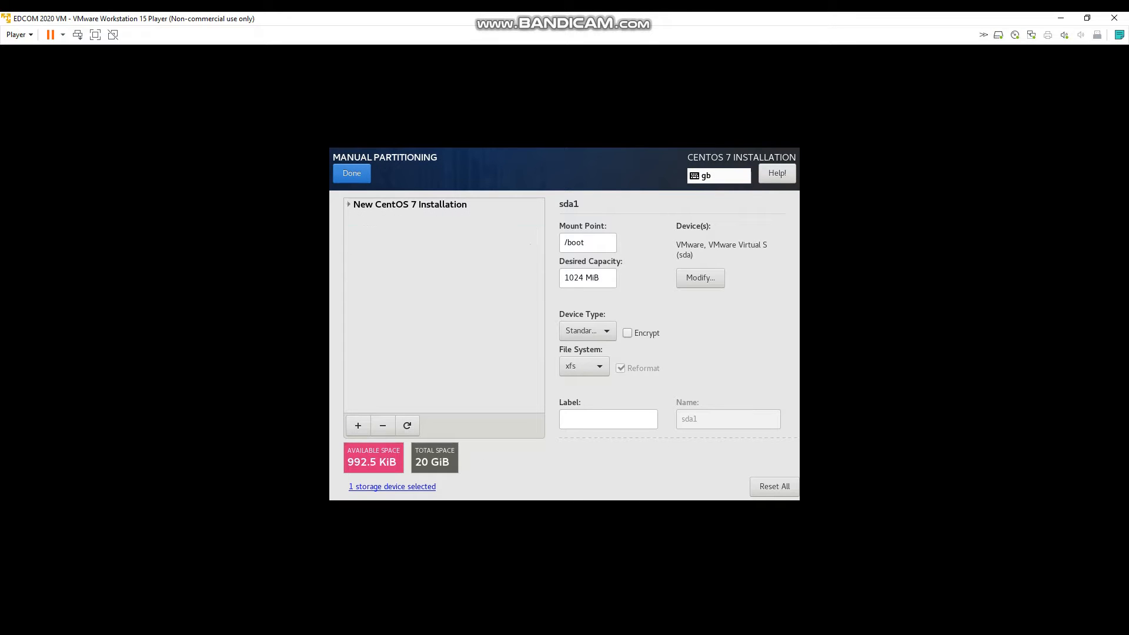
pyautogui.click(406, 204)
pyautogui.click(412, 263)
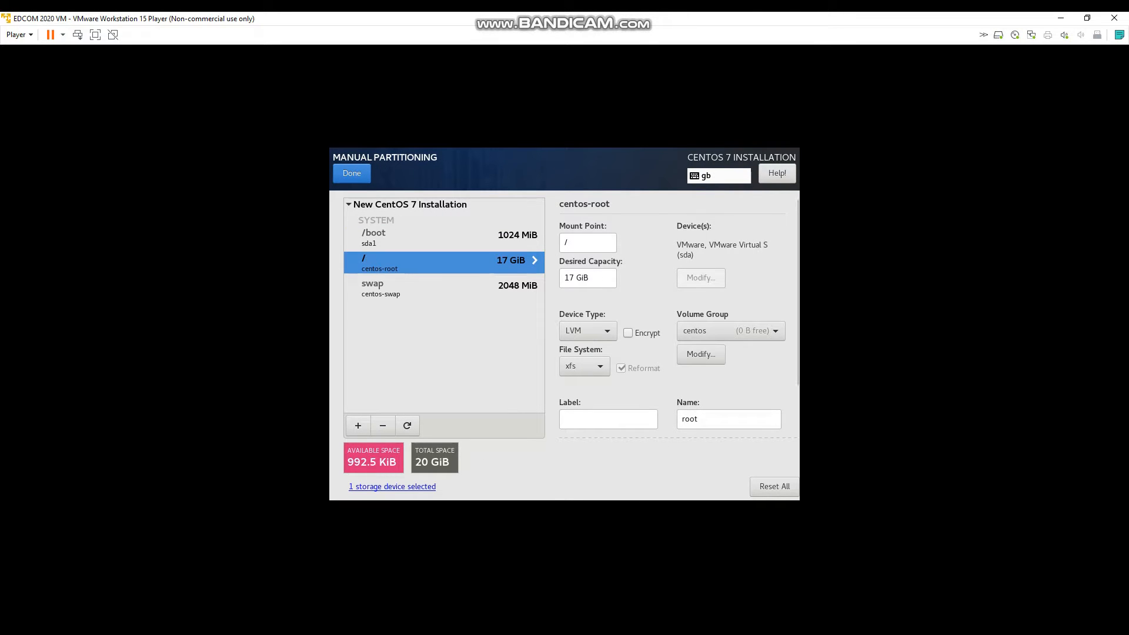
pyautogui.moveTo(595, 278); pyautogui.dragTo(562, 278)
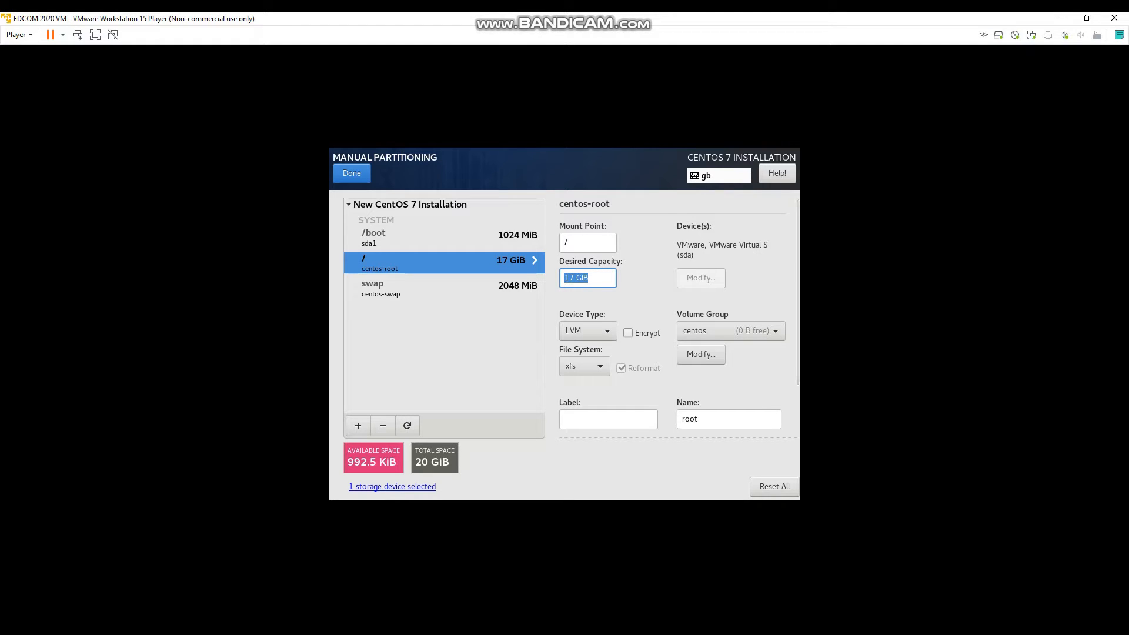
pyautogui.press('BackSpace')
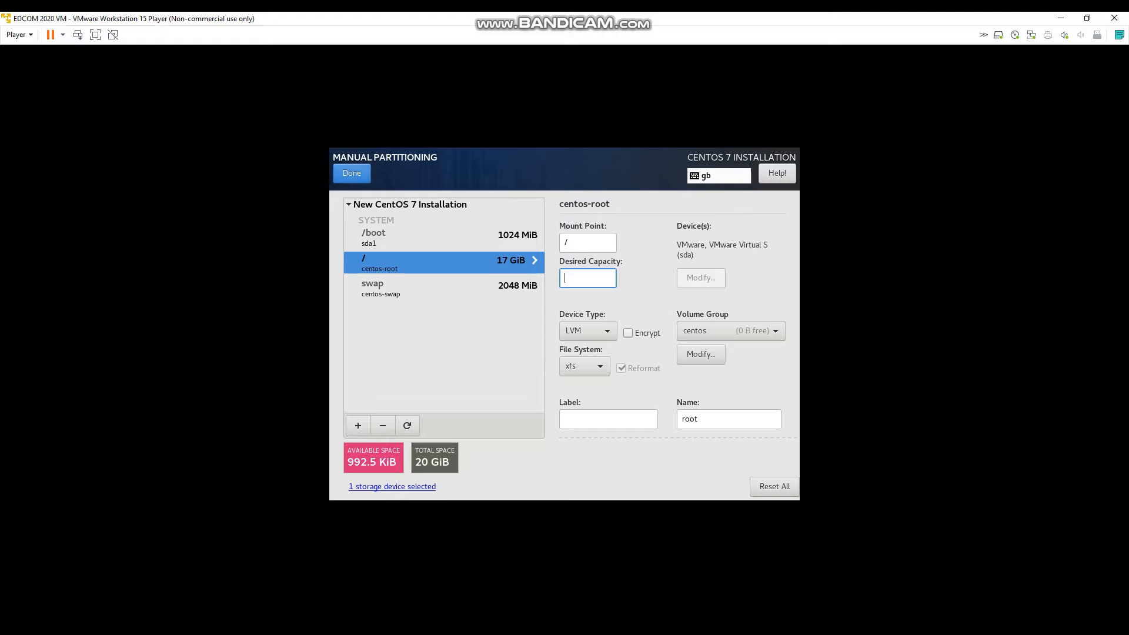
pyautogui.click(352, 174)
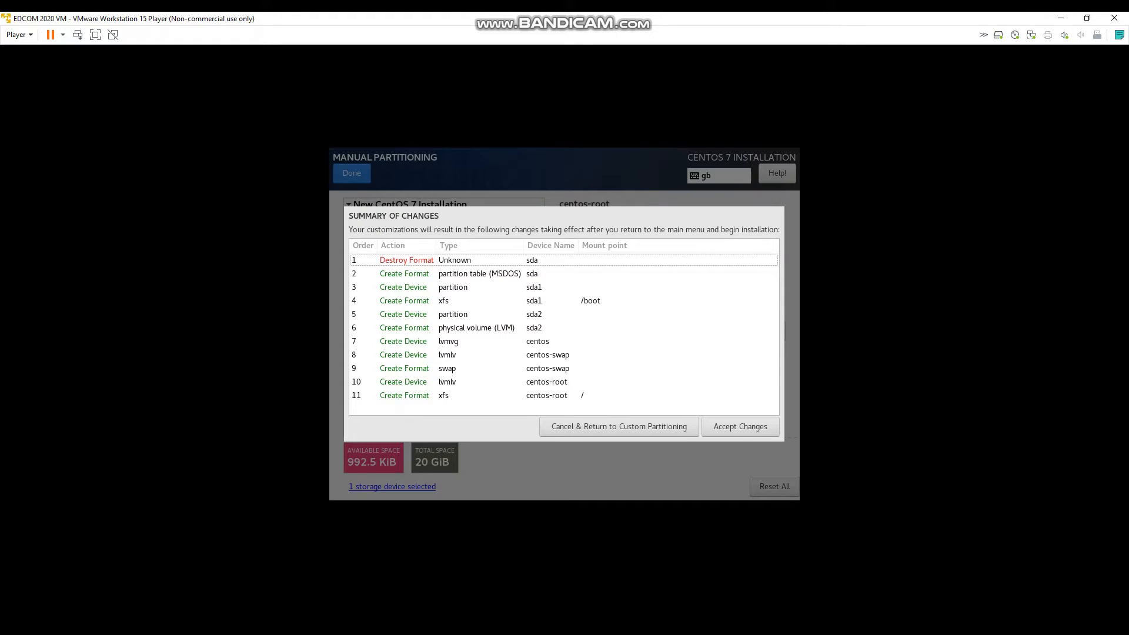
pyautogui.click(735, 427)
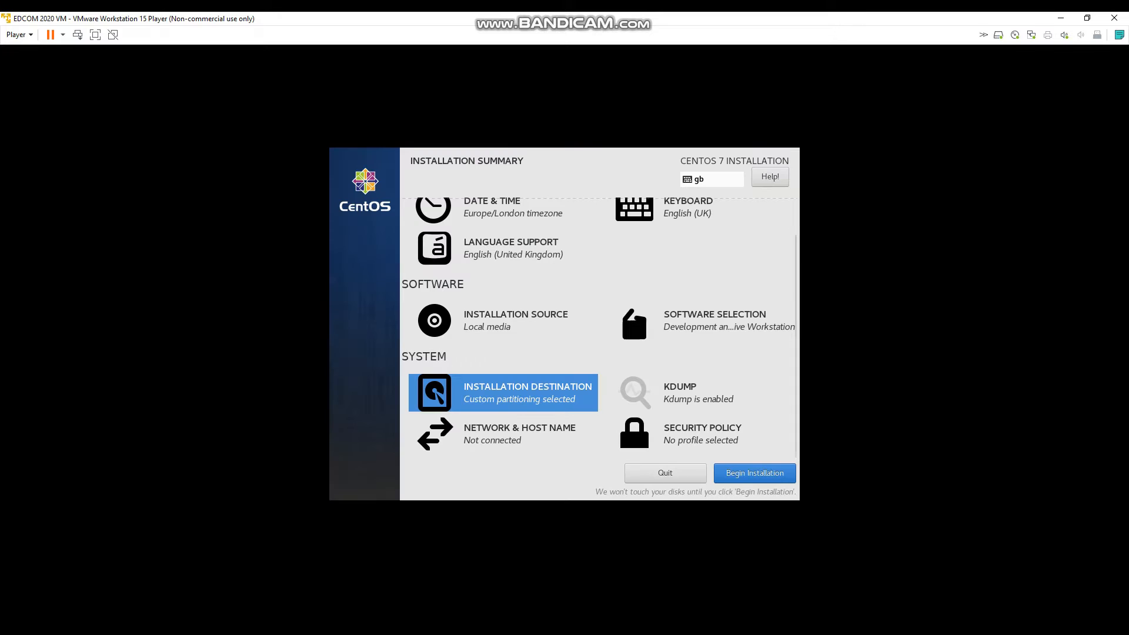
# - Disable kdump for the CentOS 7 installation
pyautogui.click(698, 402)
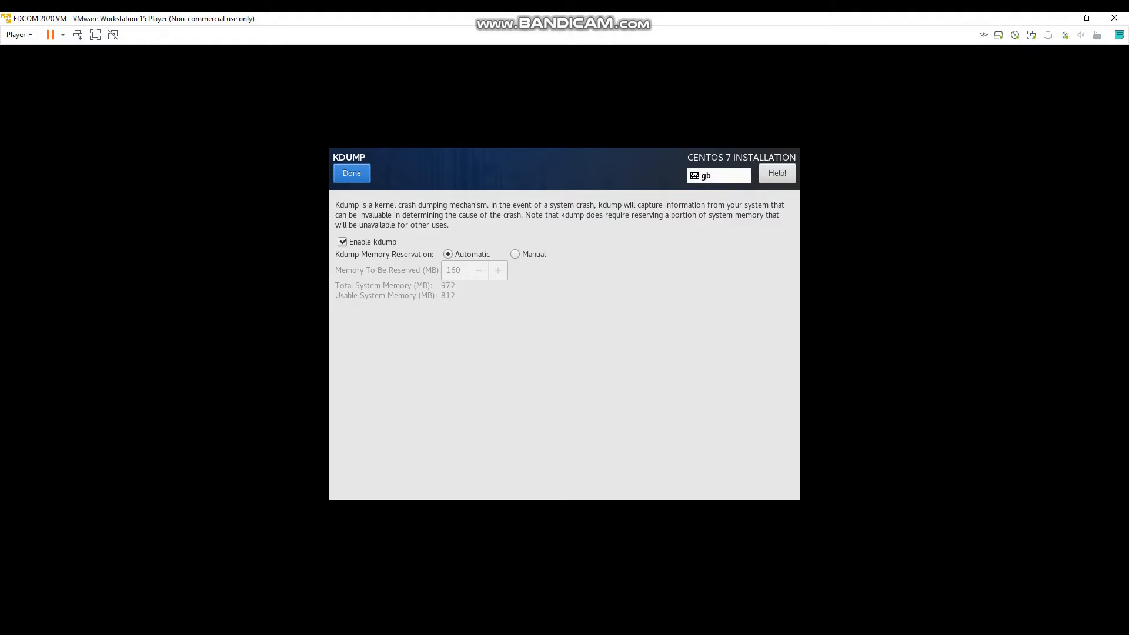
pyautogui.click(342, 242)
pyautogui.click(352, 174)
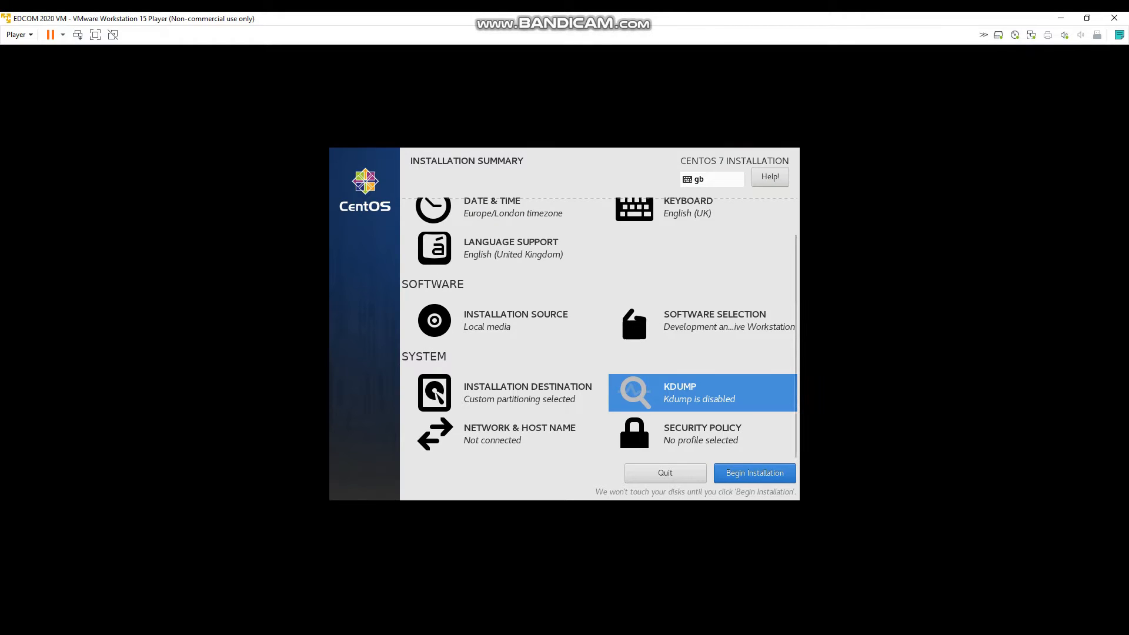
# - Turn on the Ethernet (ens33) connection and apply edcom.netlab.ee.port.ac.uk as the host name
pyautogui.click(519, 434)
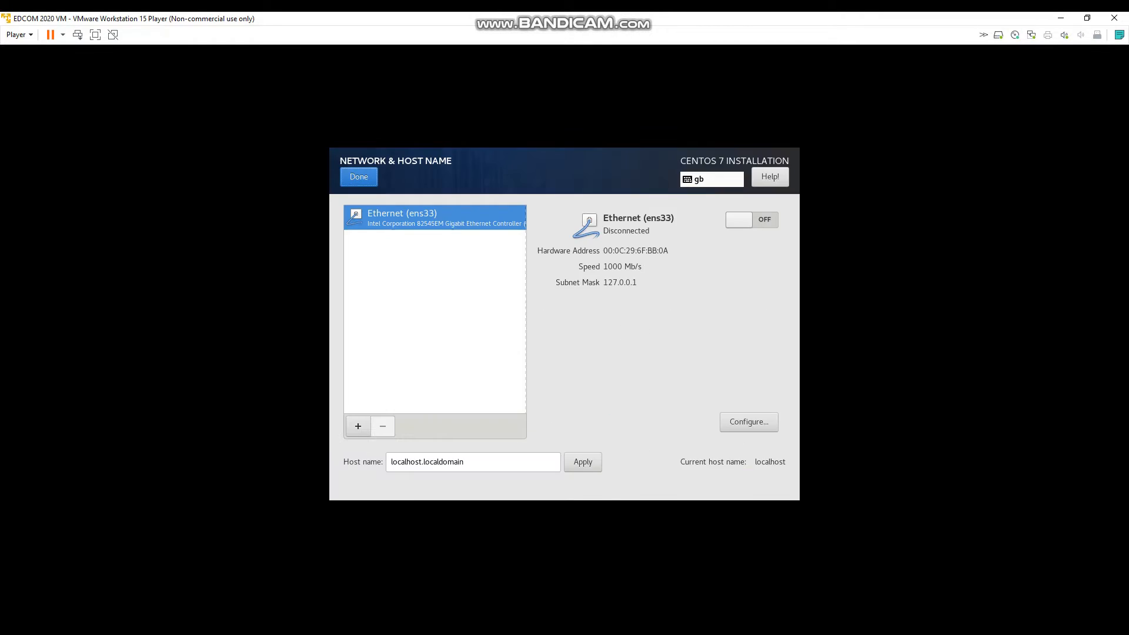
pyautogui.click(752, 220)
pyautogui.moveTo(470, 463); pyautogui.dragTo(390, 462)
pyautogui.write('e')
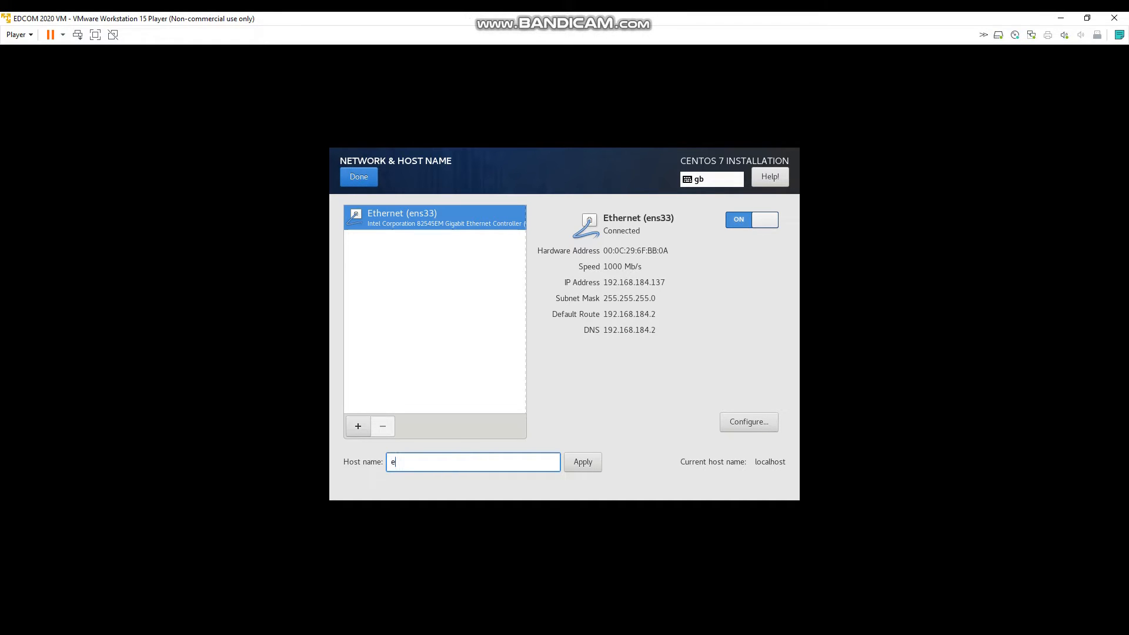
pyautogui.write('dcom.netlab.ee.port.ac.uk')
pyautogui.click(583, 462)
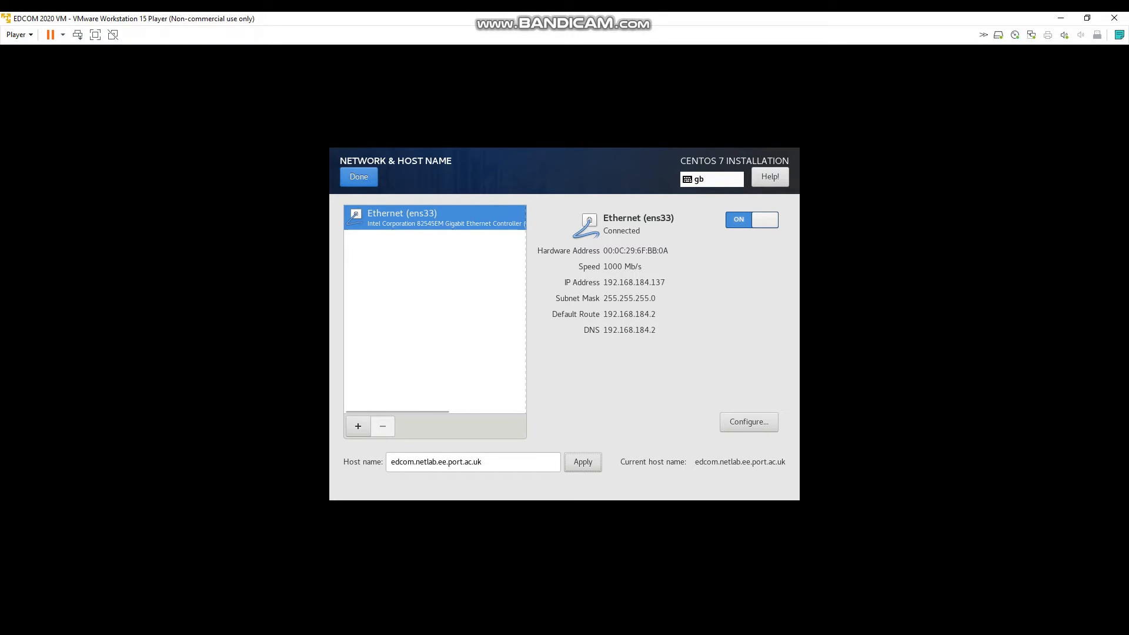
pyautogui.click(359, 177)
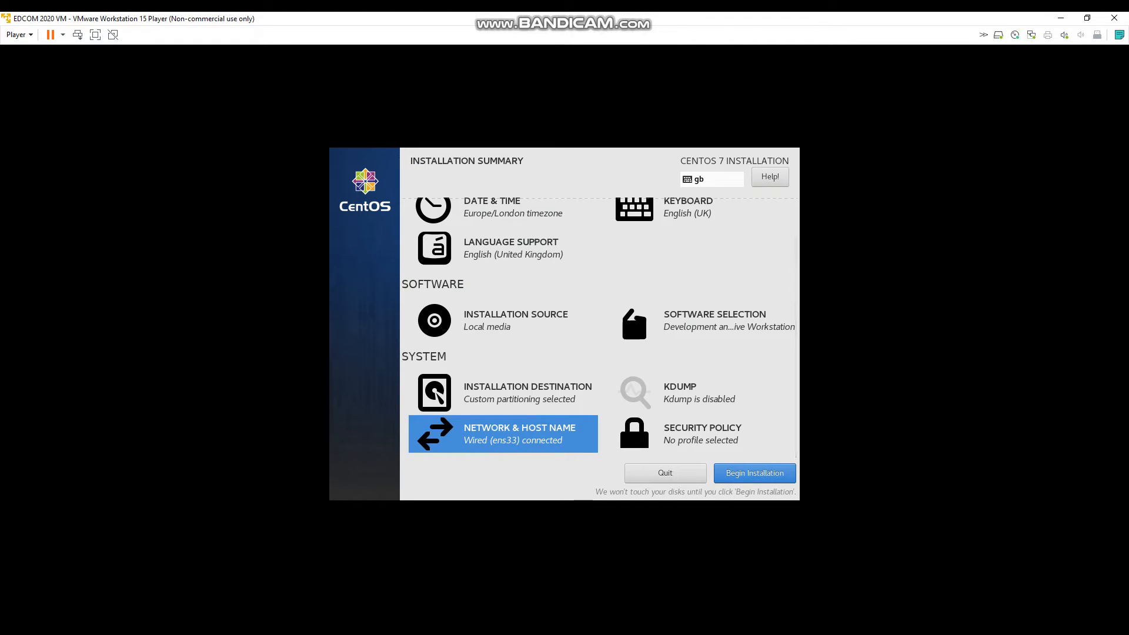
# - Begin the CentOS installation and set the root password, entering it again in the confirmation field
pyautogui.click(755, 474)
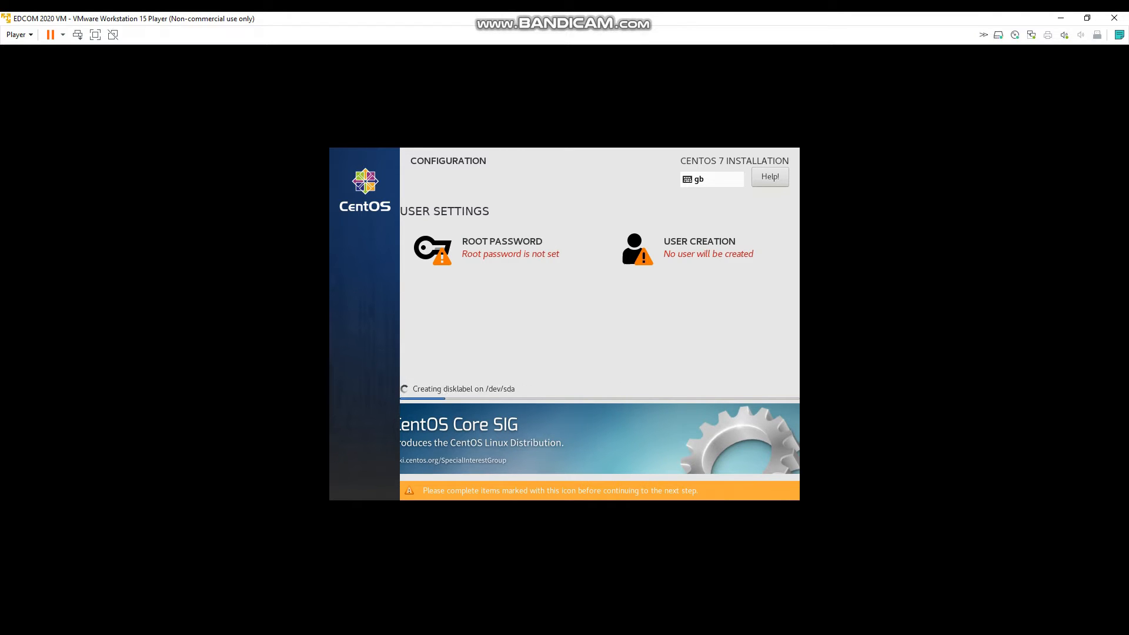
pyautogui.click(482, 250)
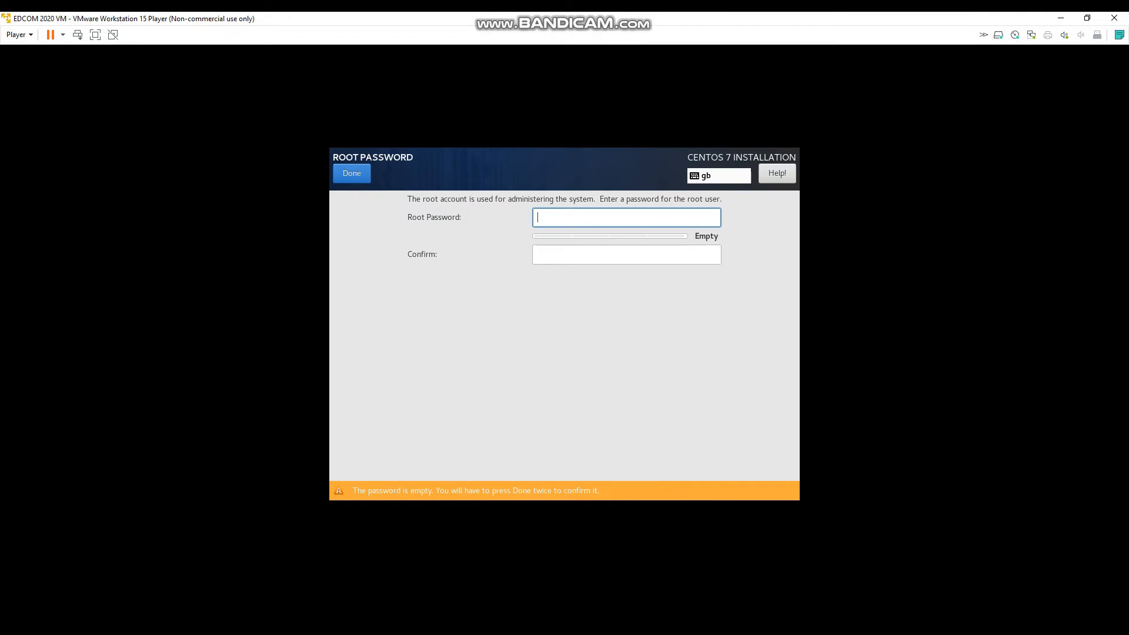
pyautogui.write('********')
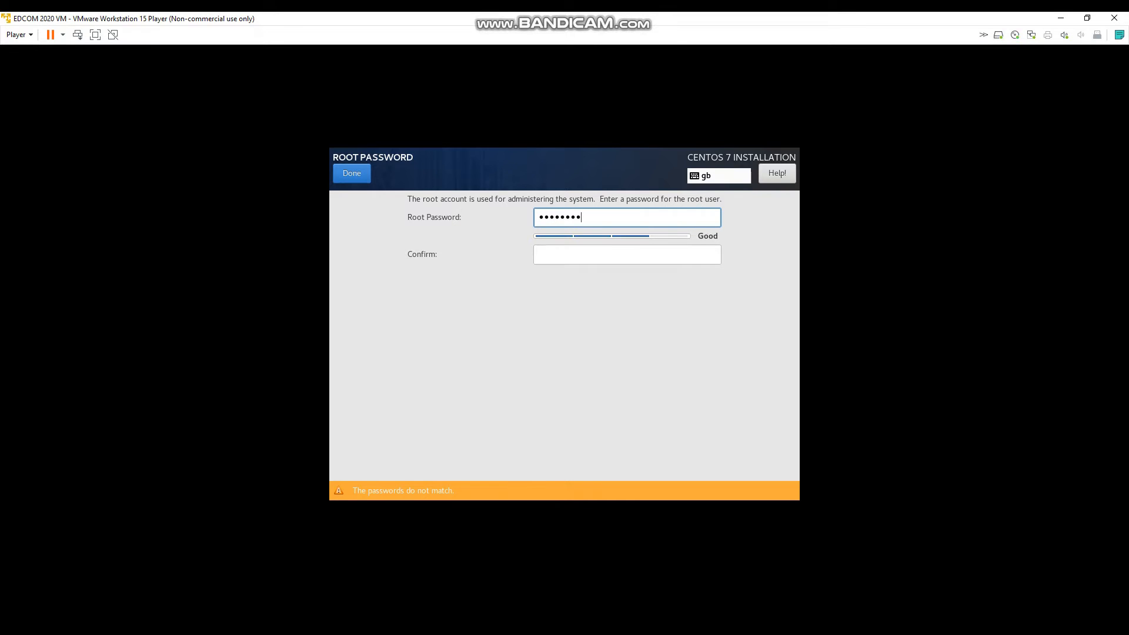
pyautogui.press('Tab')
pyautogui.write('********')
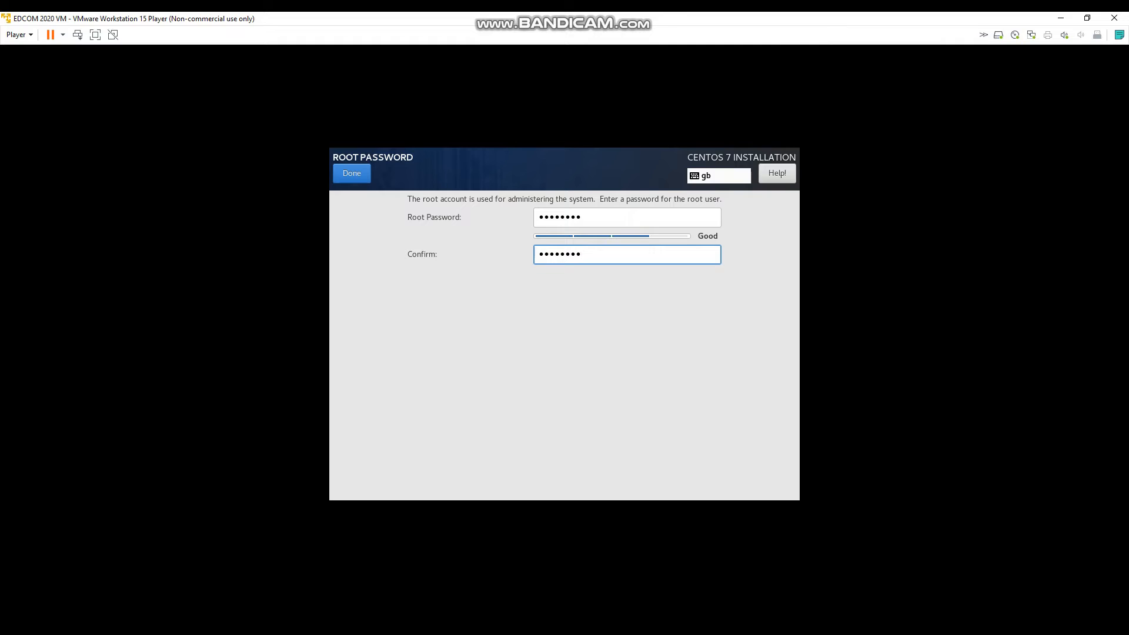
pyautogui.press('Return')
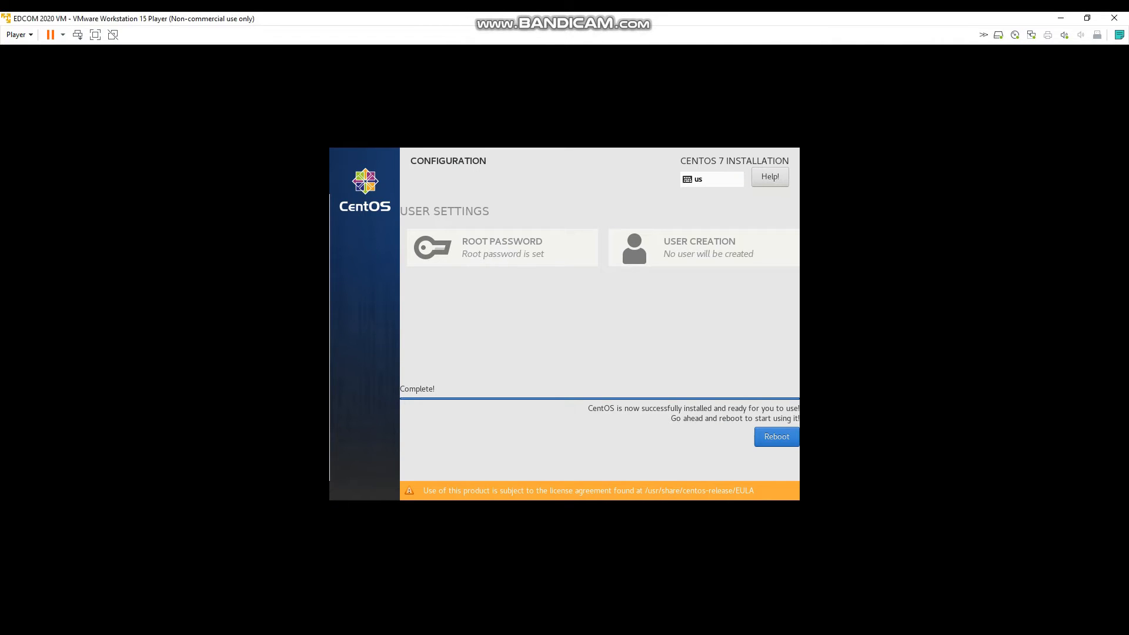
# - Reboot into the installed system and complete its initial setup by accepting the licence agreement
pyautogui.click(777, 437)
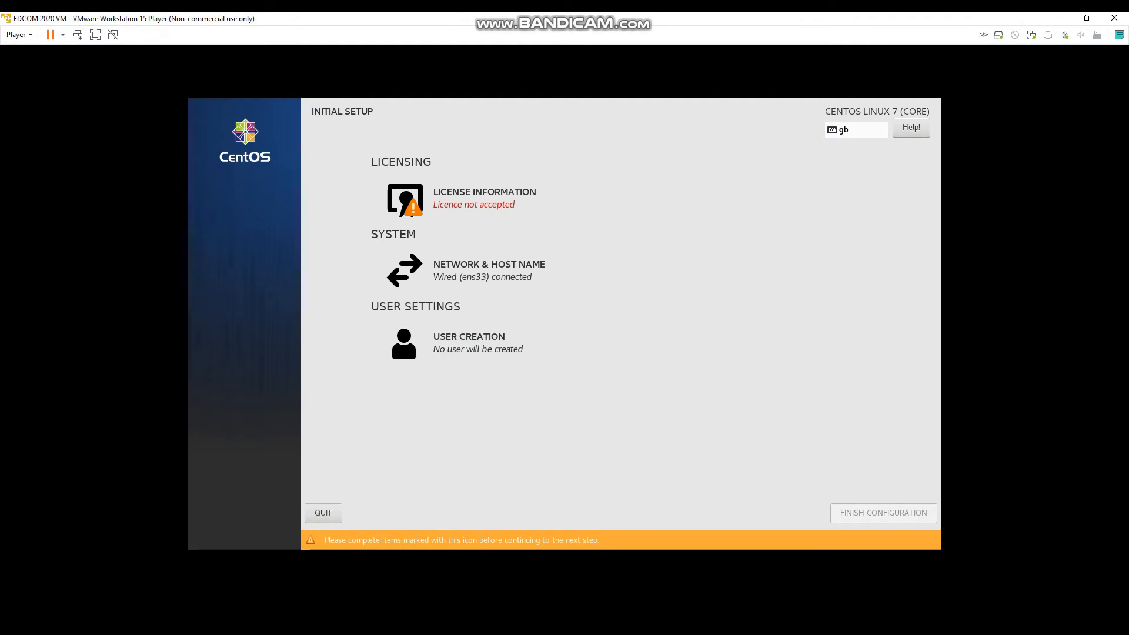
pyautogui.click(462, 199)
pyautogui.click(259, 477)
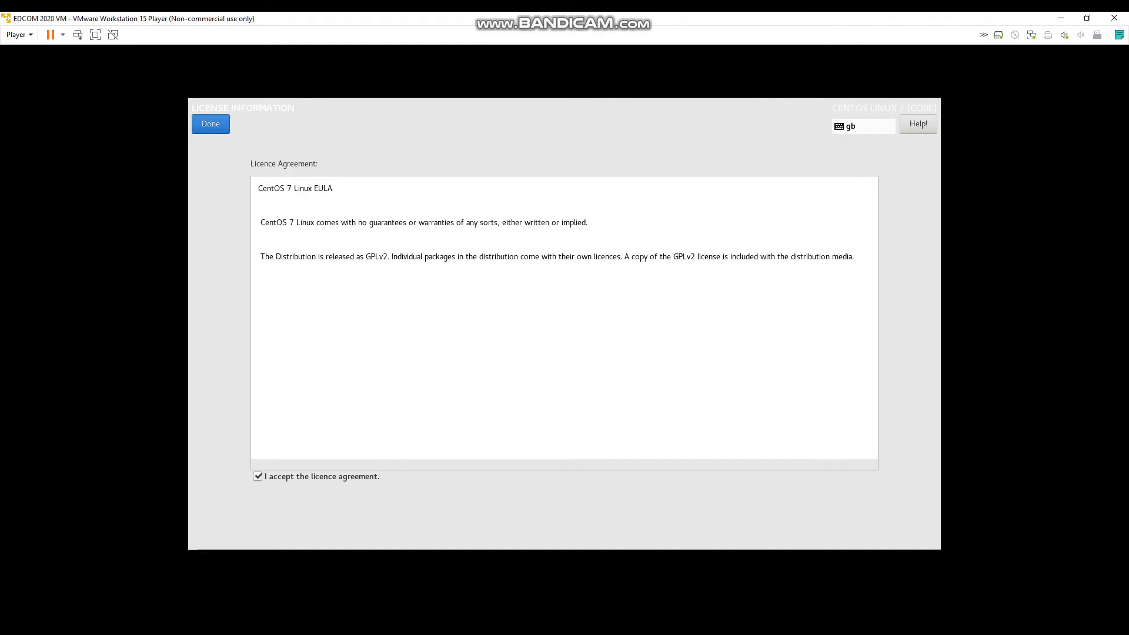
pyautogui.click(210, 123)
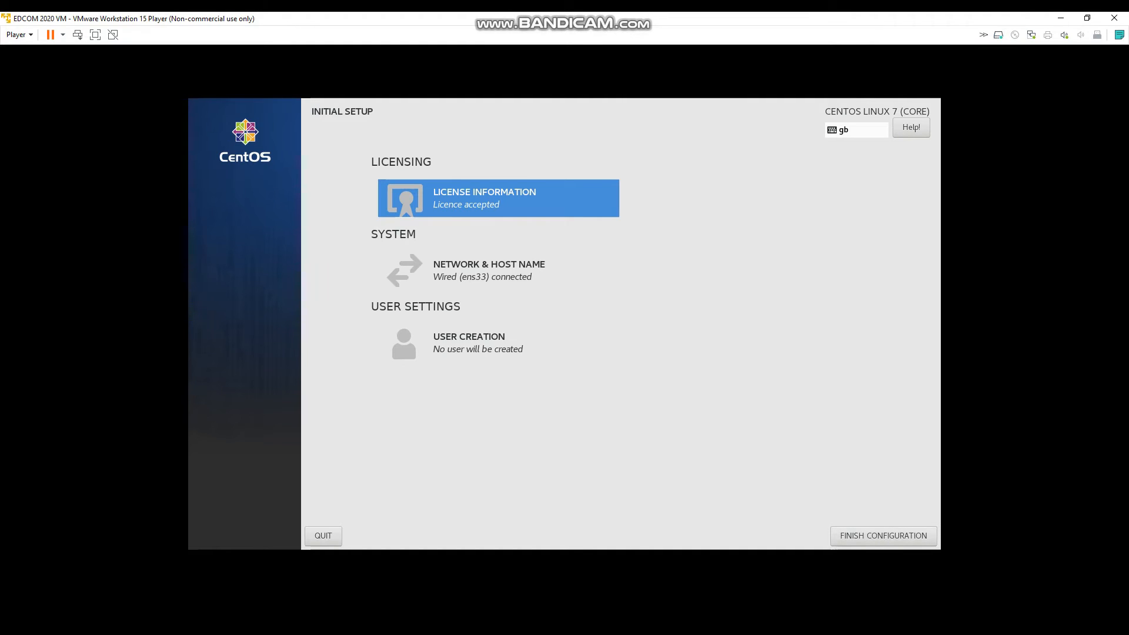
pyautogui.click(884, 536)
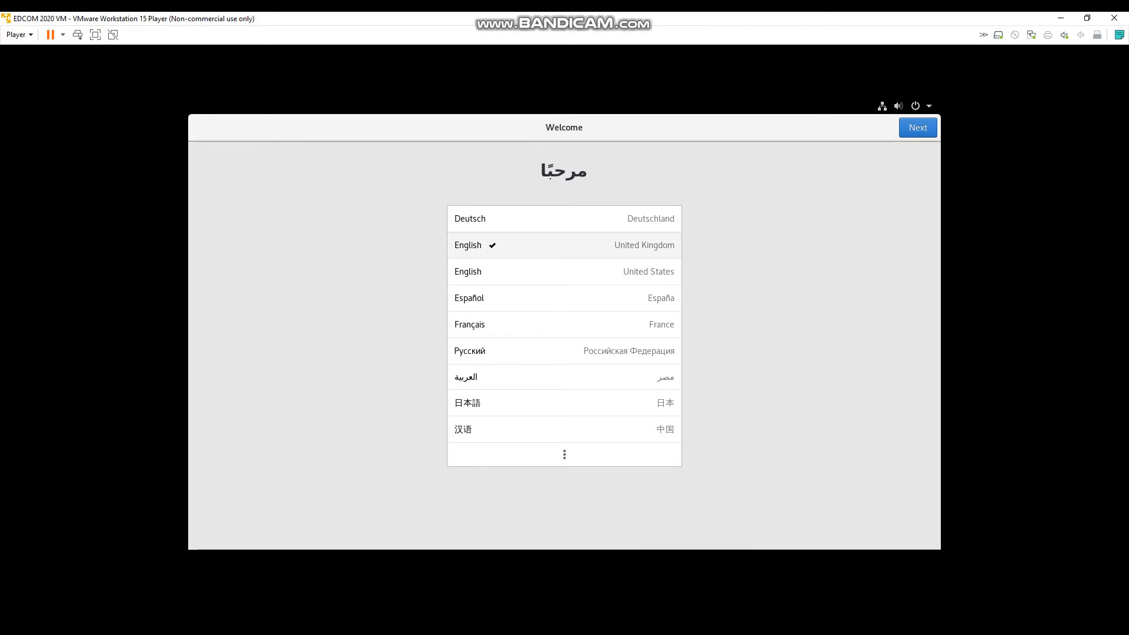
# - Choose English (United Kingdom) with the English (UK) keyboard layout, keep Location Services on and skip connecting online accounts
pyautogui.click(564, 245)
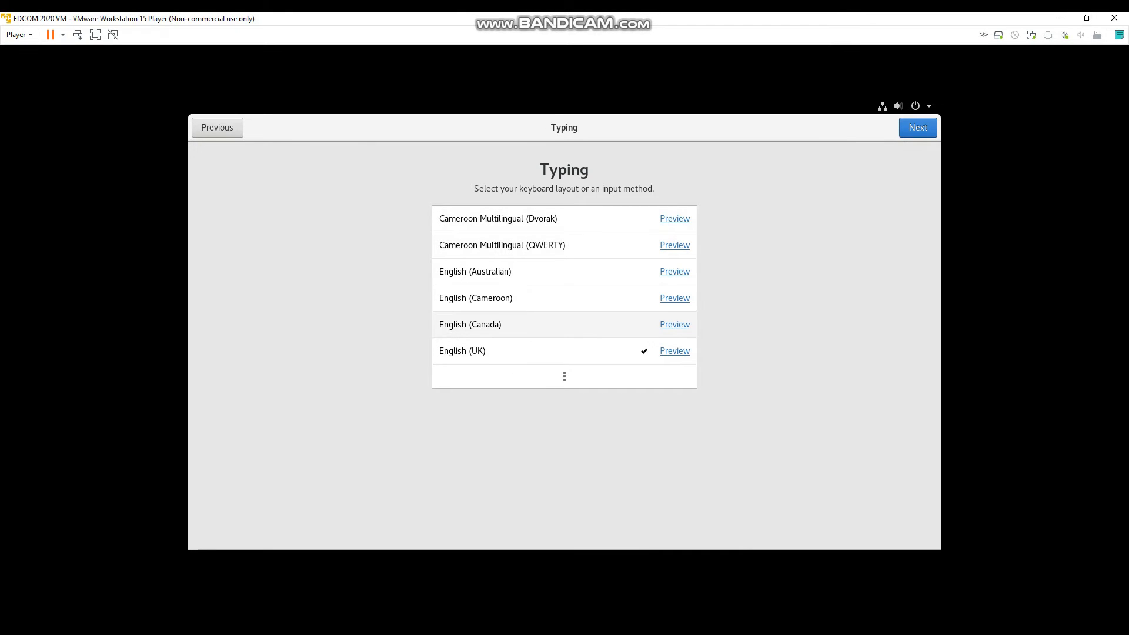
pyautogui.click(565, 351)
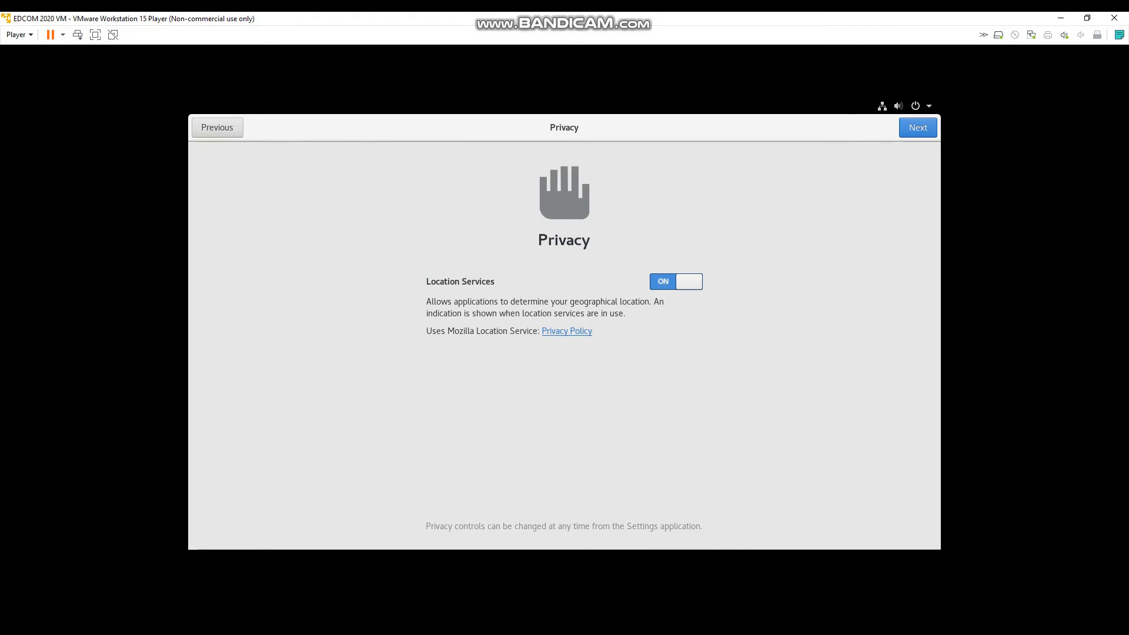
pyautogui.click(918, 127)
pyautogui.click(918, 127)
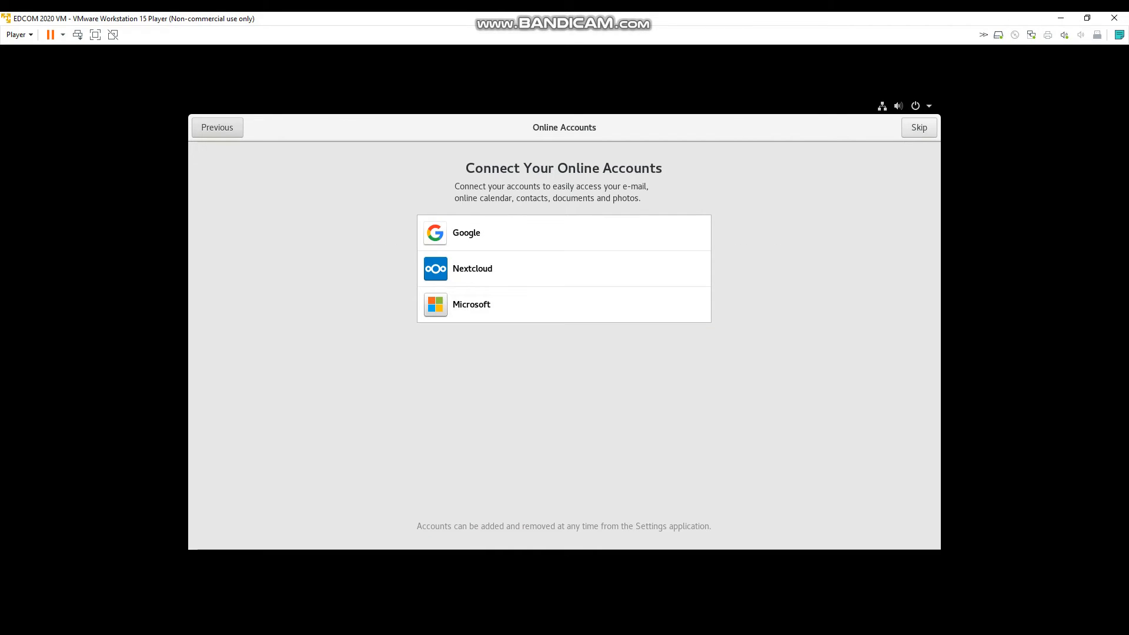
pyautogui.click(919, 128)
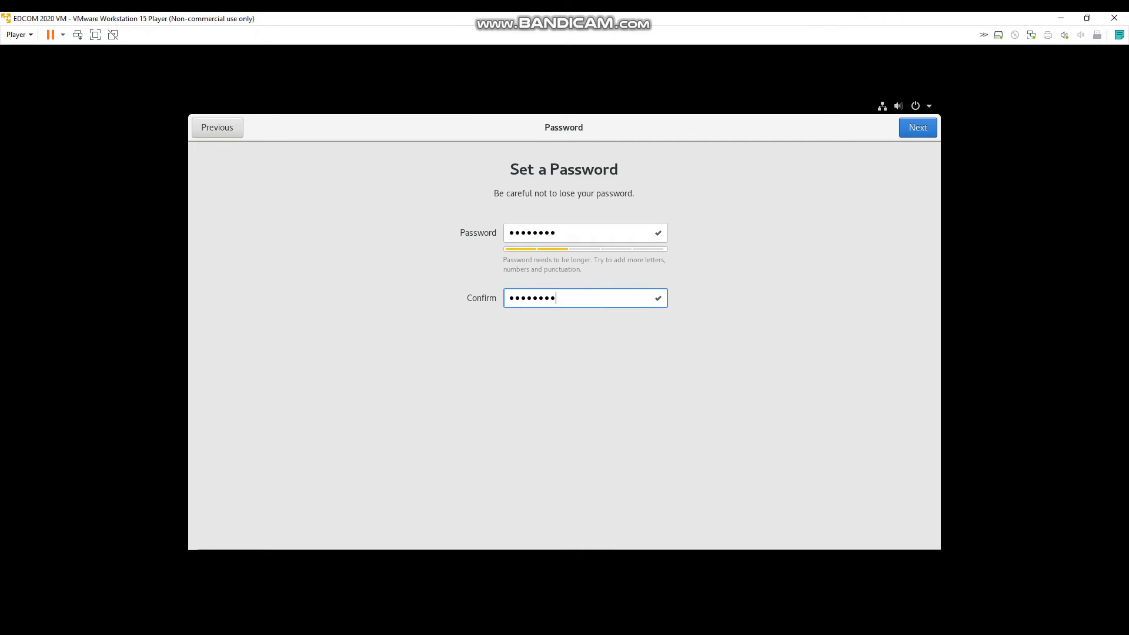
# - Submit the new account's password and start using CentOS Linux, closing the Help window on the desktop
pyautogui.click(919, 127)
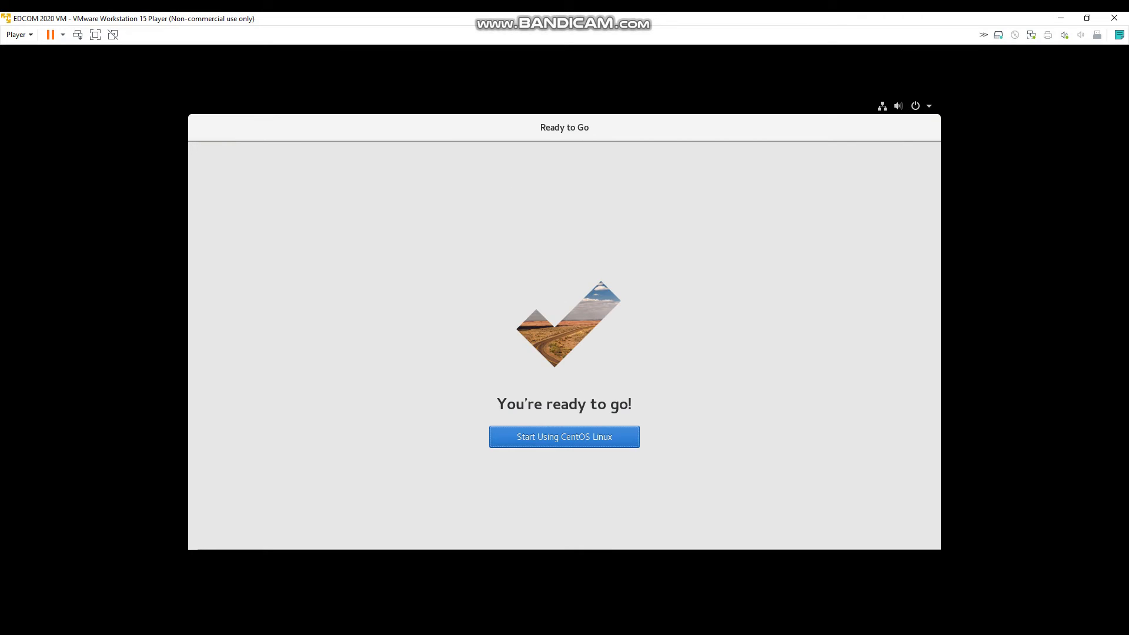
pyautogui.click(565, 436)
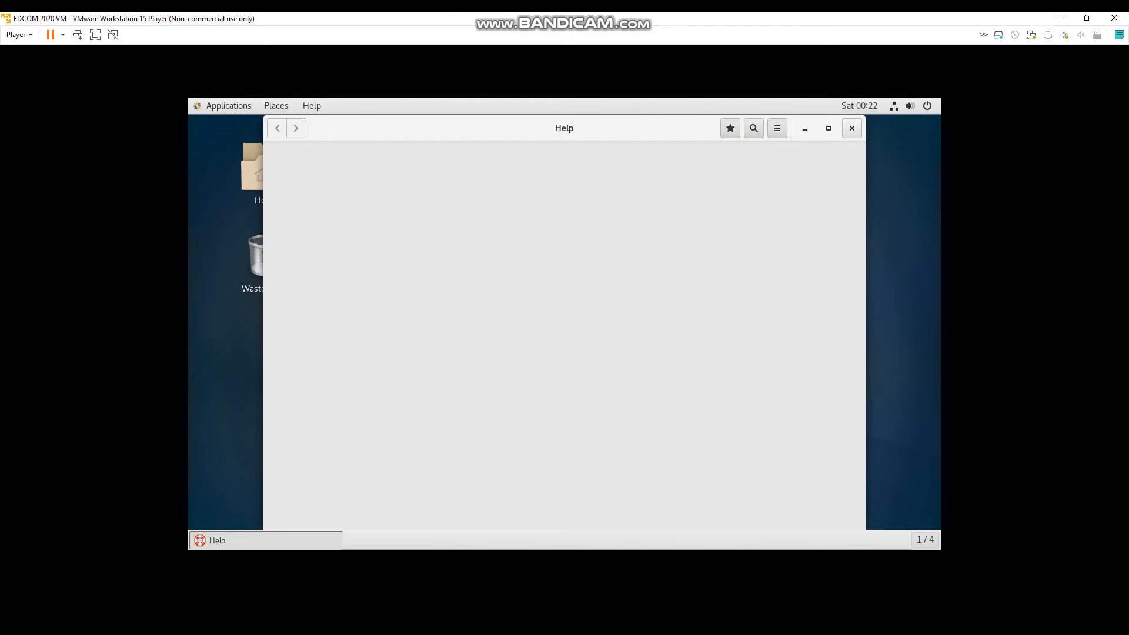
pyautogui.click(852, 128)
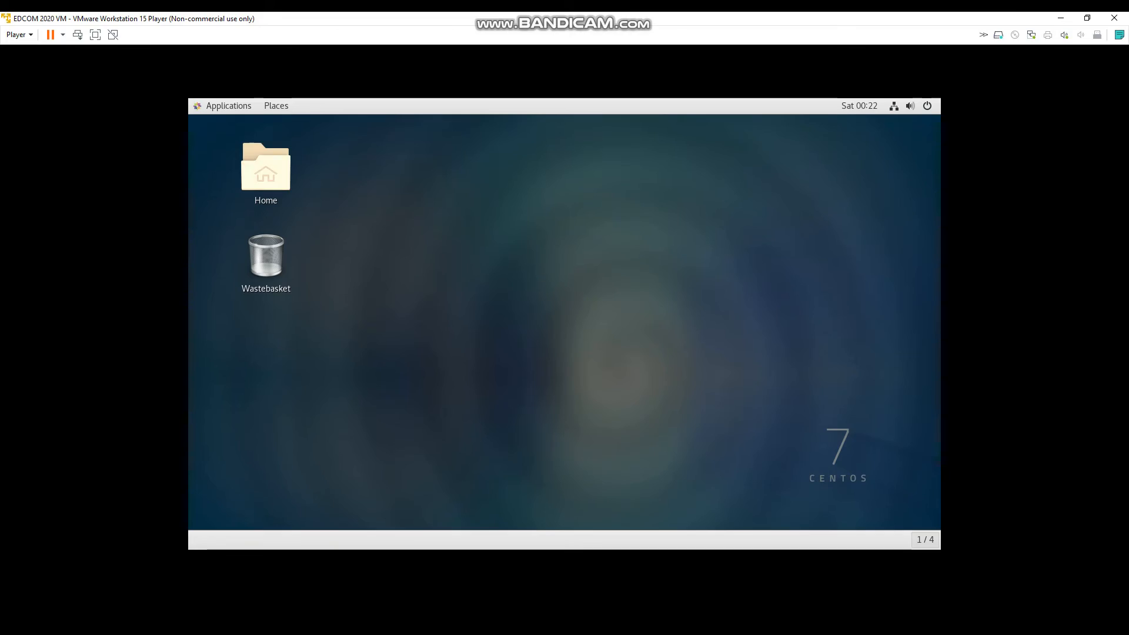
# - Launch Firefox in the virtual machine and open google.com after glancing over the CentOS Project home page
pyautogui.click(228, 106)
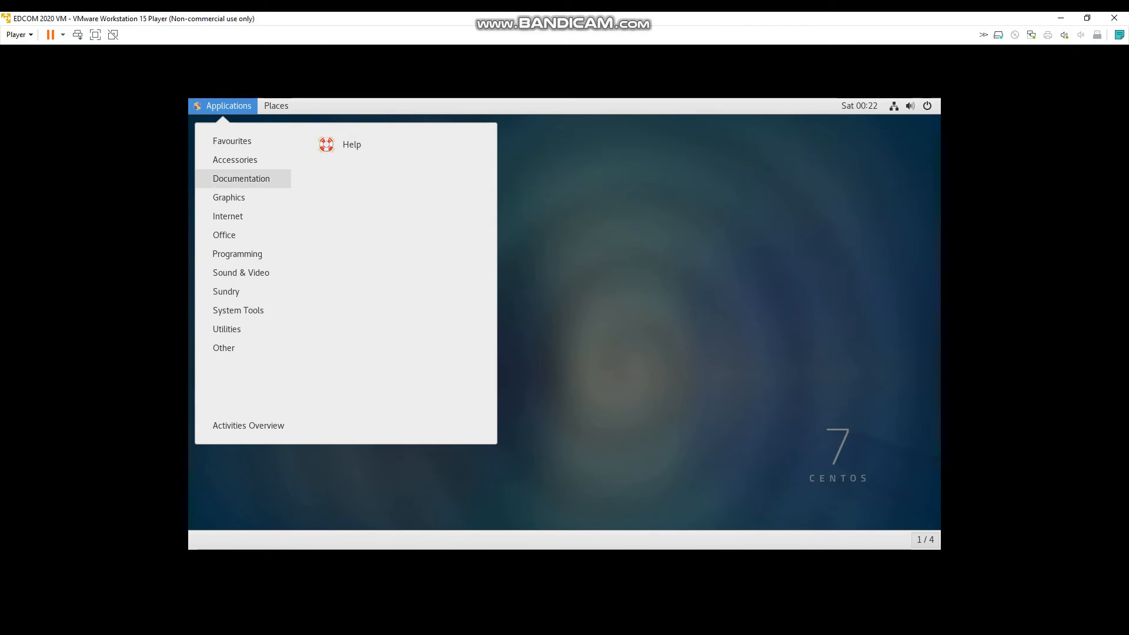
pyautogui.moveTo(235, 160)
pyautogui.click(353, 144)
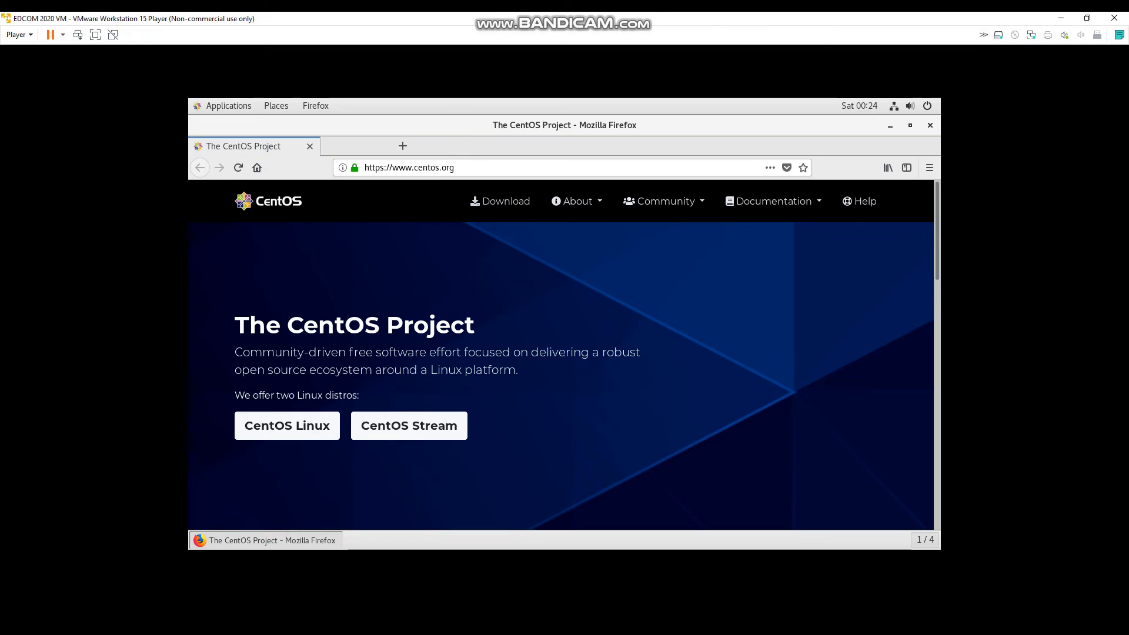
pyautogui.scroll(-3, 561, 376)
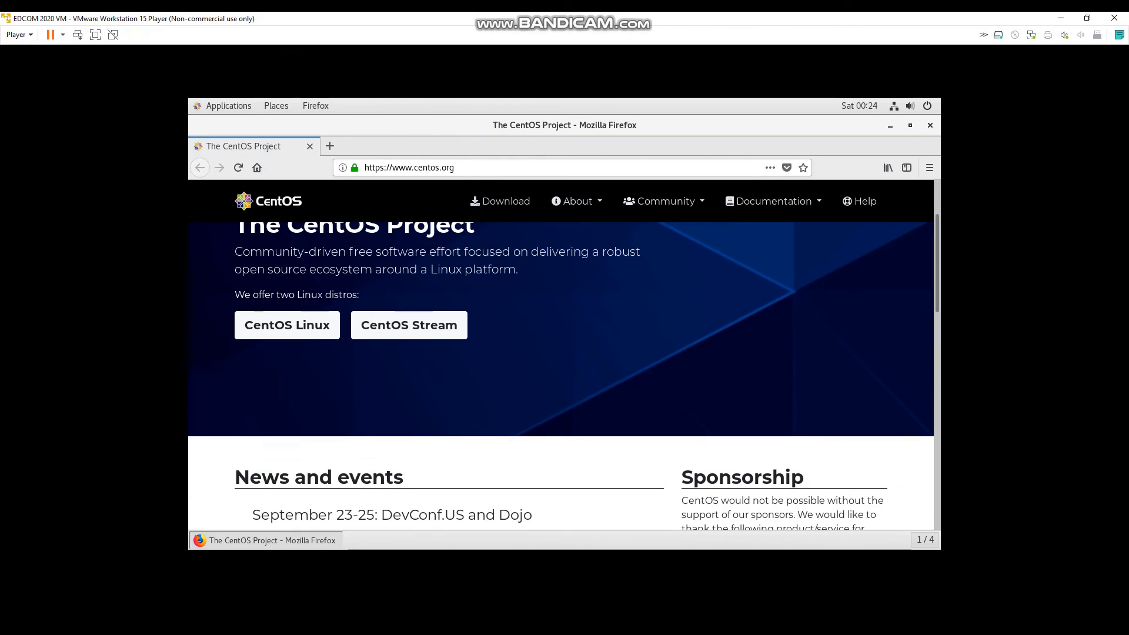
pyautogui.scroll(3, 561, 377)
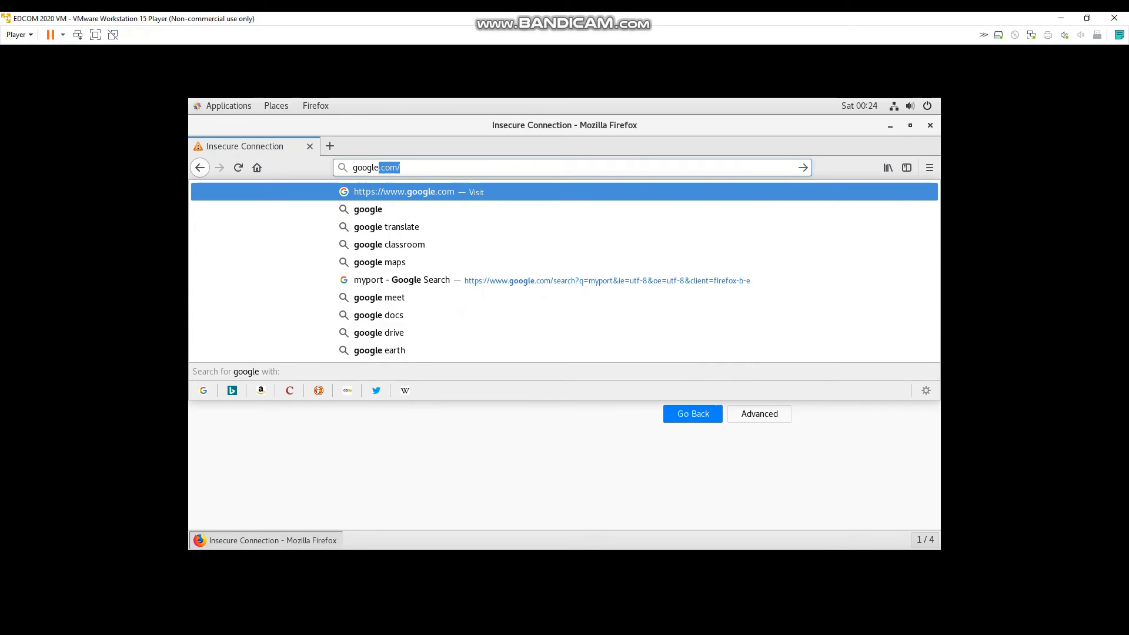
pyautogui.press('Return')
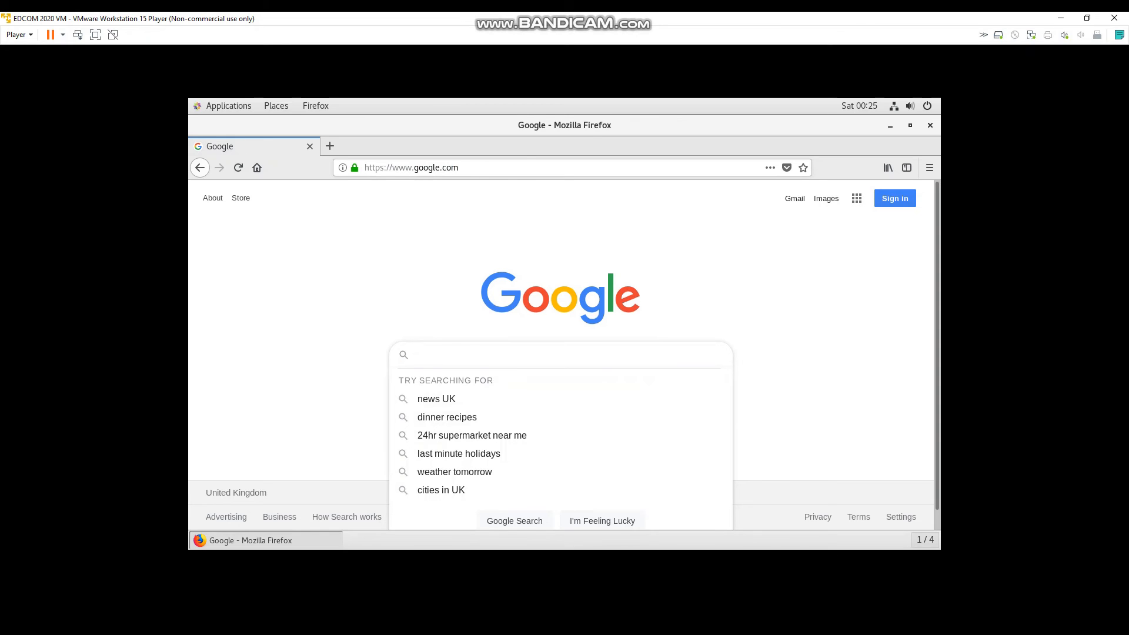
# - Search Google for "Educational computing" and look through the results
pyautogui.write('u')
pyautogui.press('BackSpace')
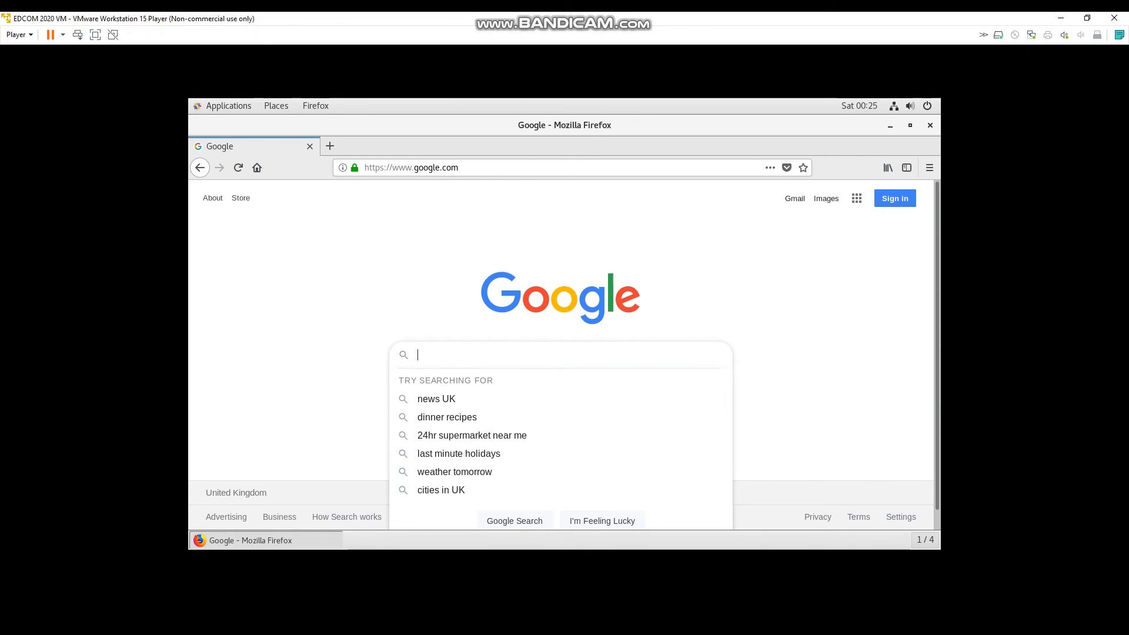
pyautogui.write('Educ')
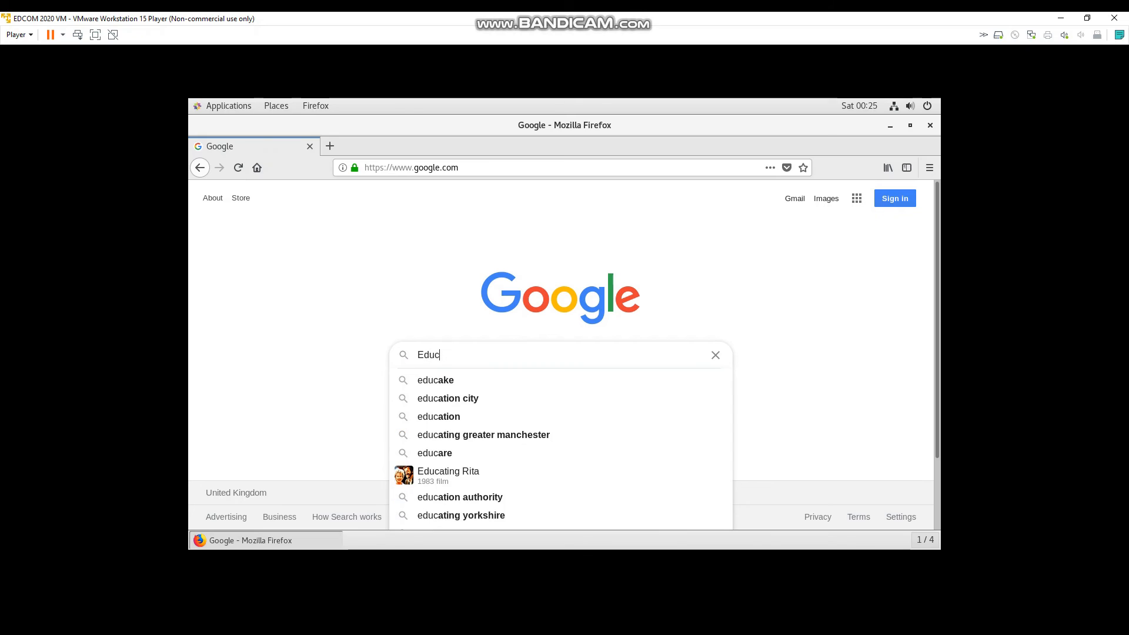
pyautogui.write('ato')
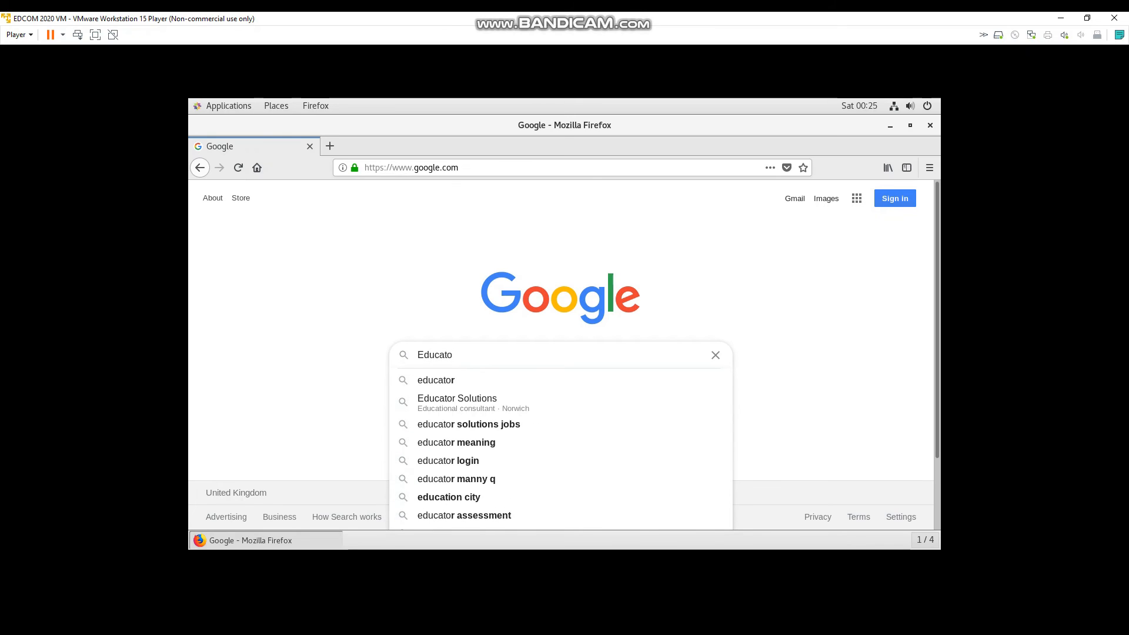
pyautogui.press('BackSpace')
pyautogui.write('iona')
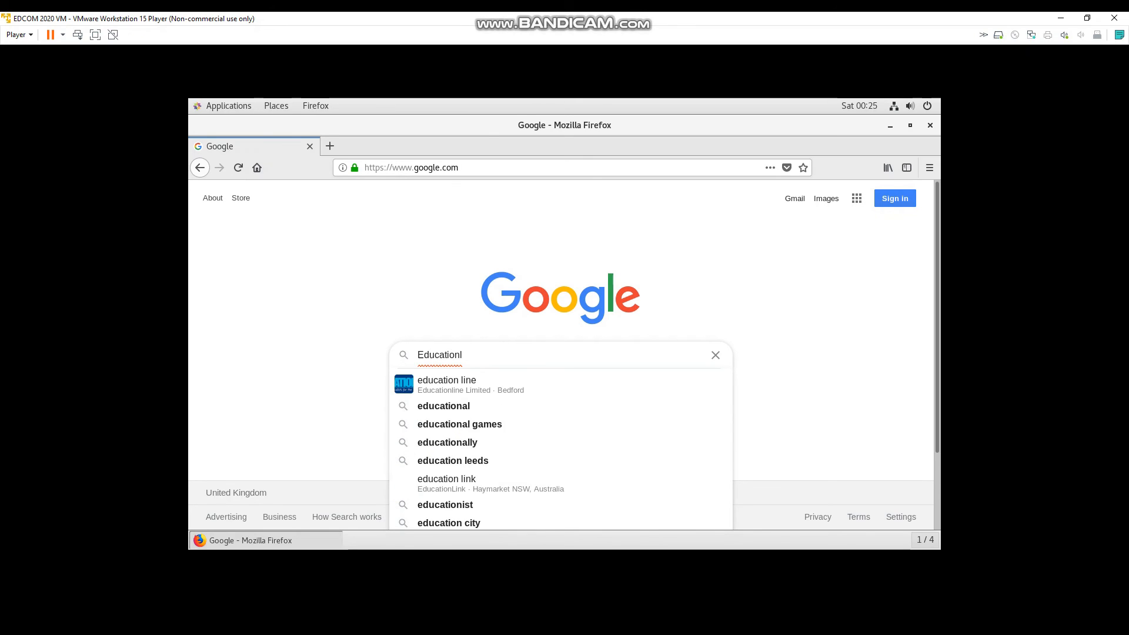
pyautogui.write('l comput')
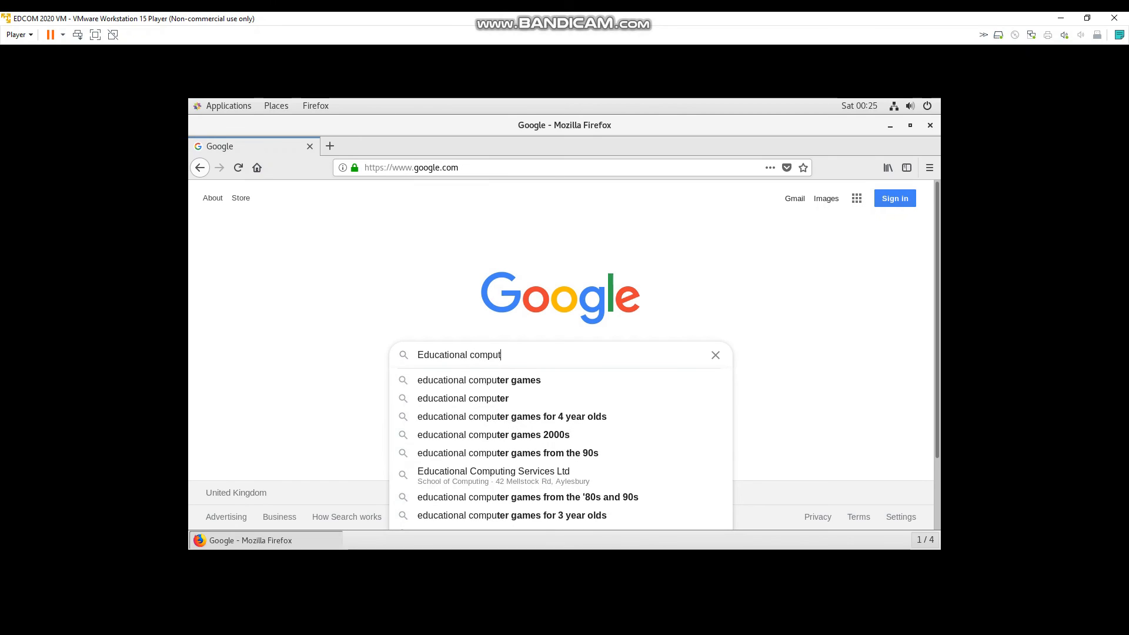
pyautogui.write('ing')
pyautogui.press('Return')
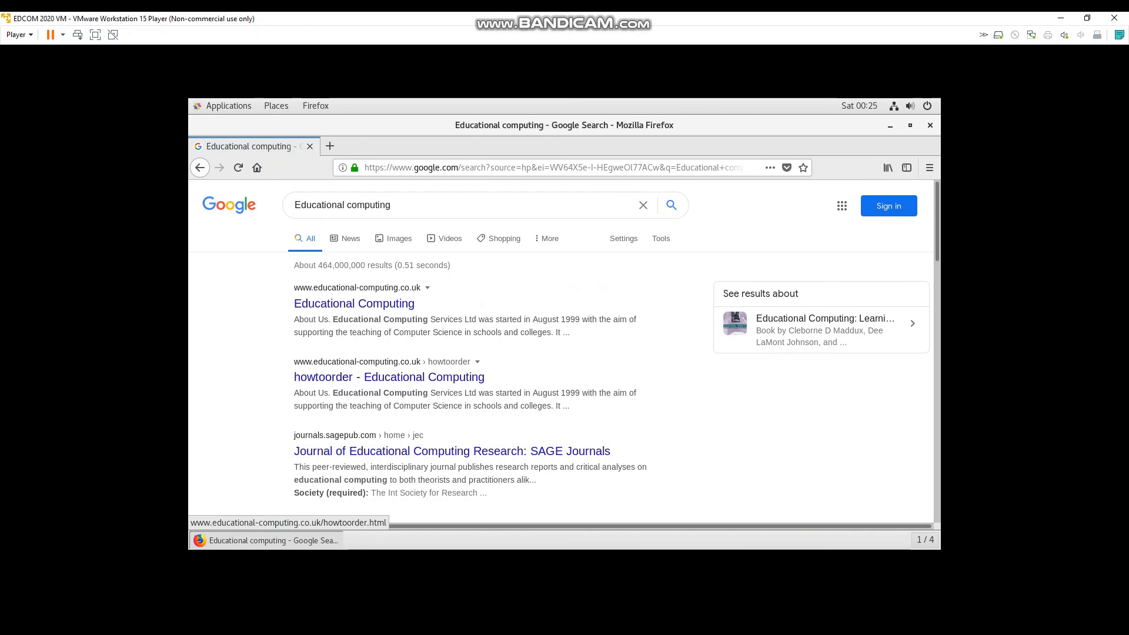
pyautogui.scroll(-6, 447, 447)
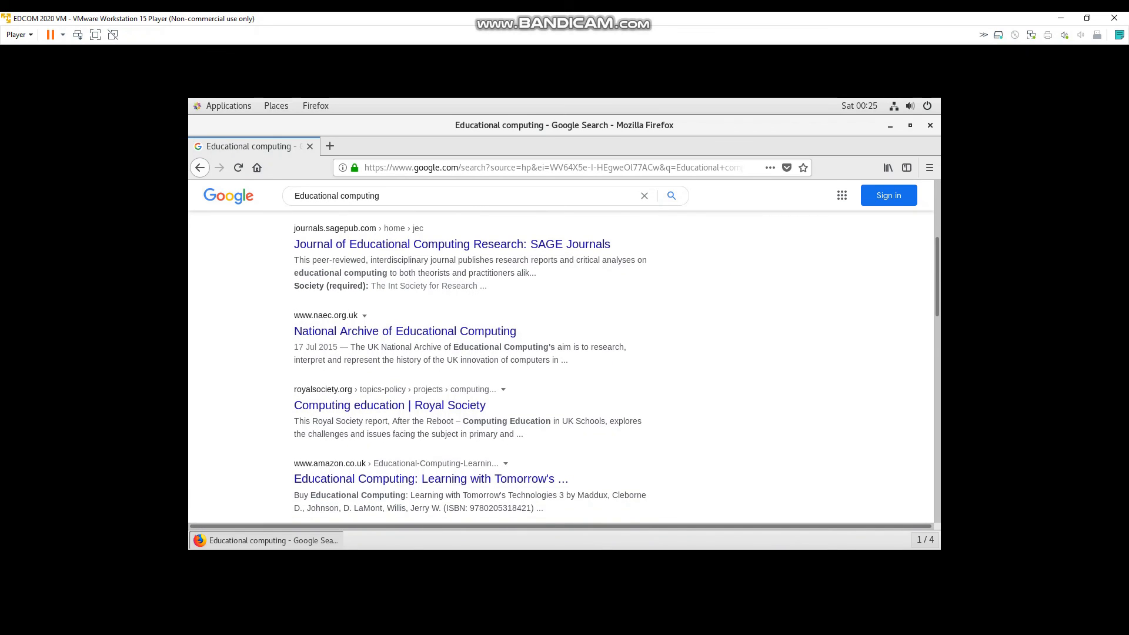